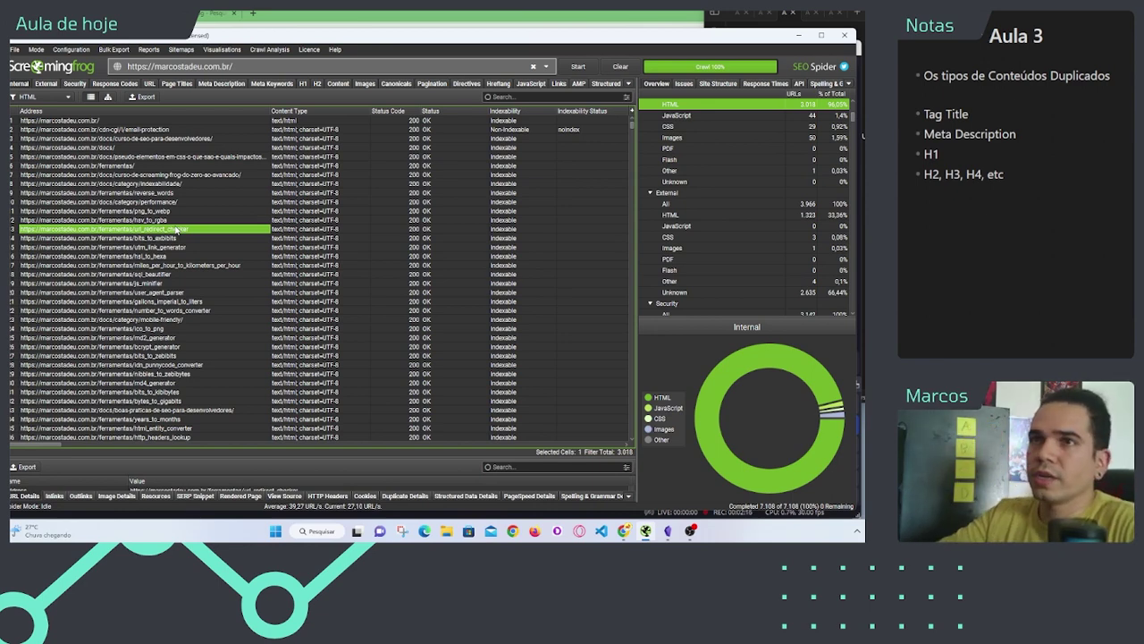
# Step: Switch to the browser and open the search result "Curso de Screaming Frog do Zero ao Avançado" in a new tab
pyautogui.hotkey('alt', 'Tab')
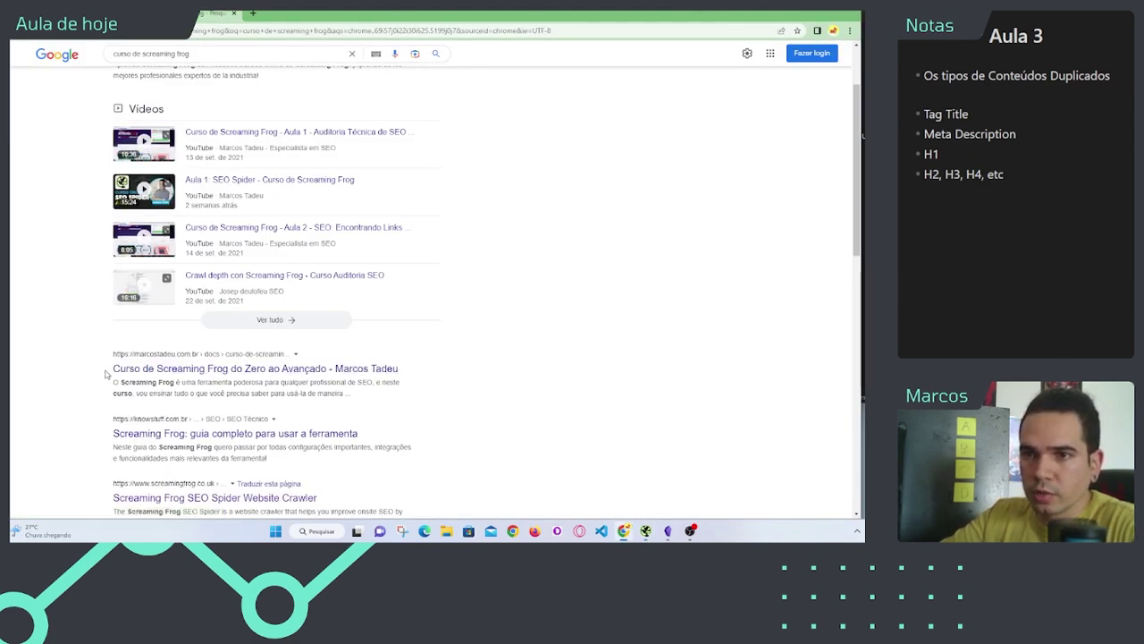
pyautogui.moveTo(110, 373); pyautogui.dragTo(408, 365)
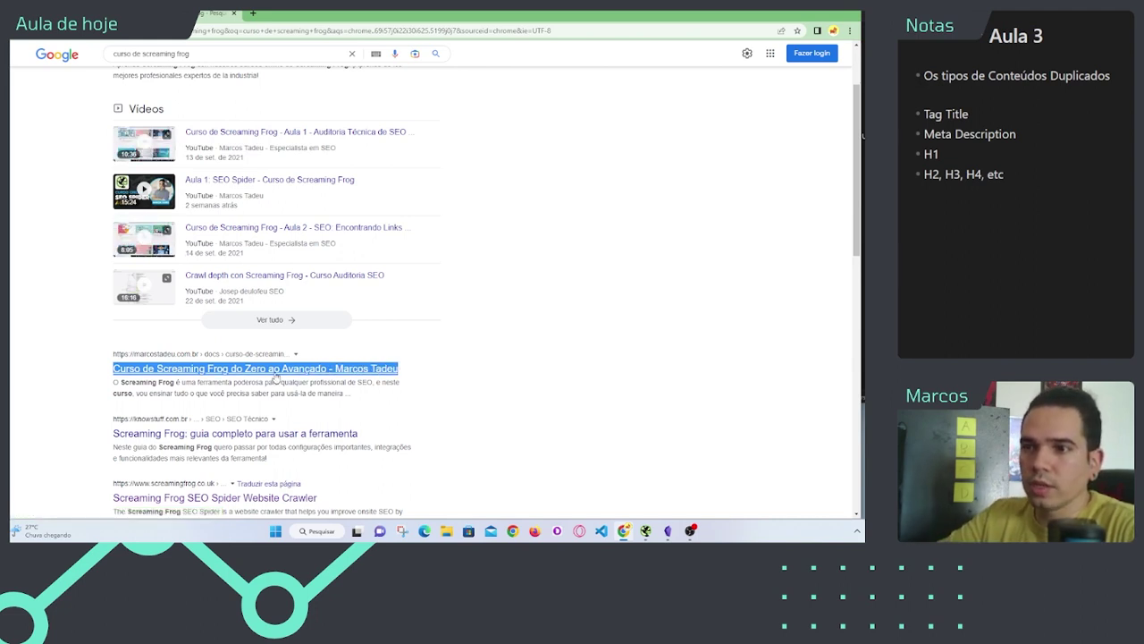
pyautogui.moveTo(355, 369); pyautogui.dragTo(286, 30)
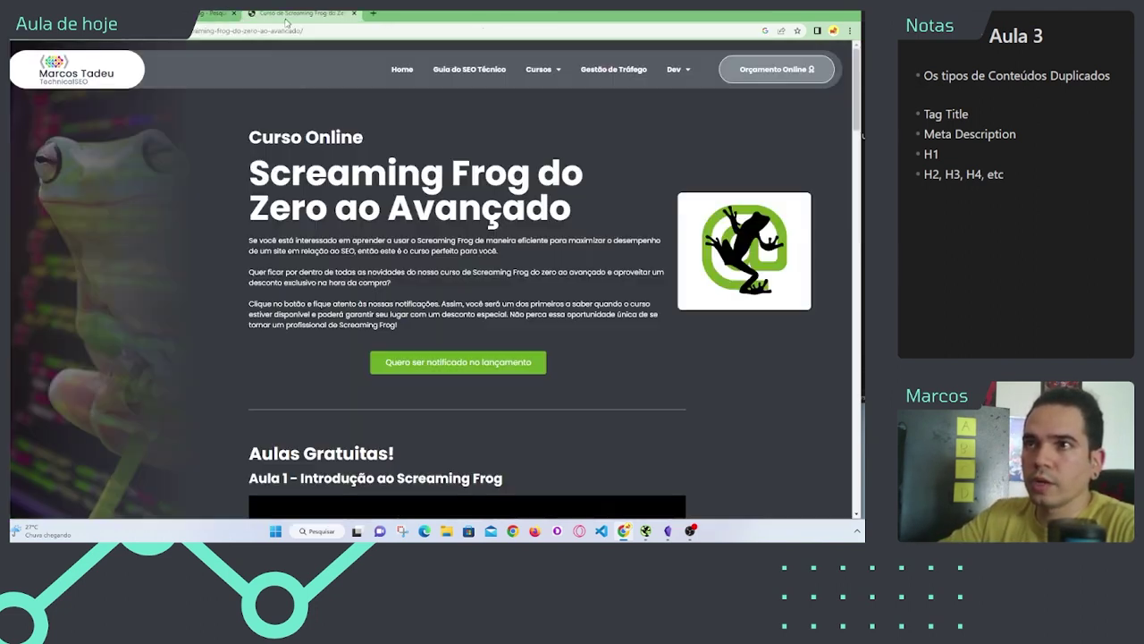
pyautogui.scroll(-10, 367, 271)
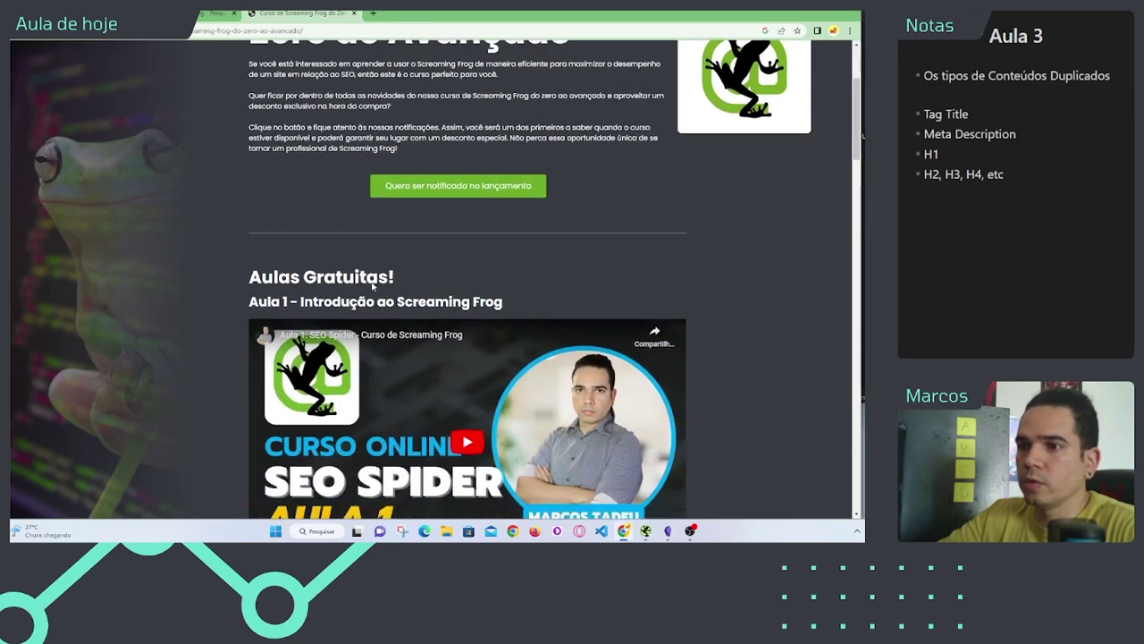
pyautogui.scroll(10, 383, 304)
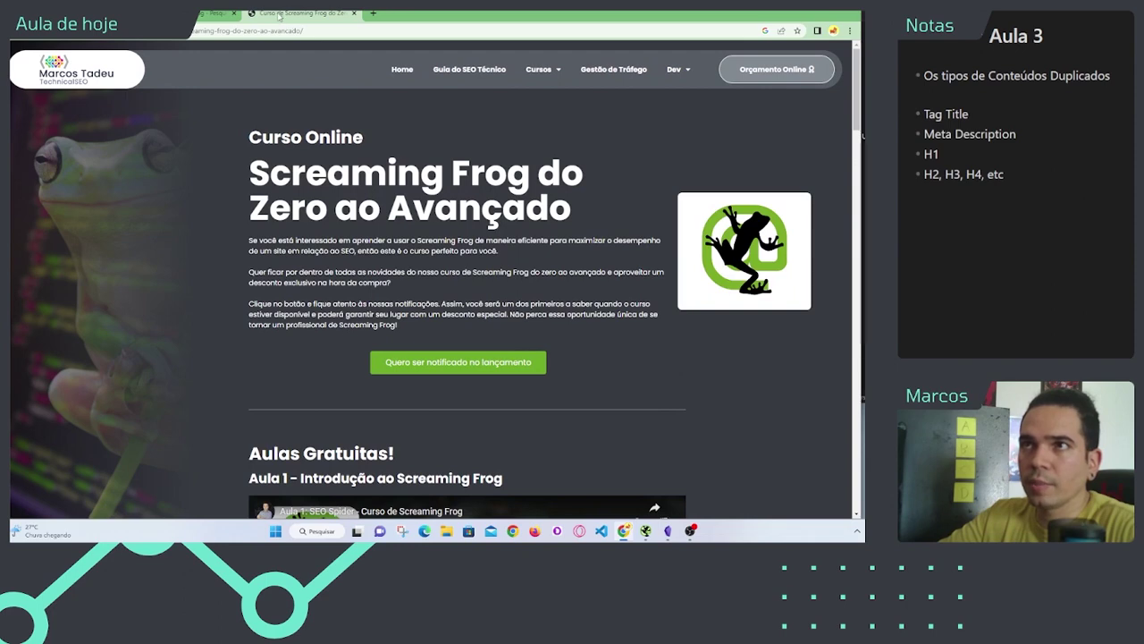
# Step: Compare the search results with the course page and highlight its body text through the "É importante para meu currículo?" section
pyautogui.click(215, 12)
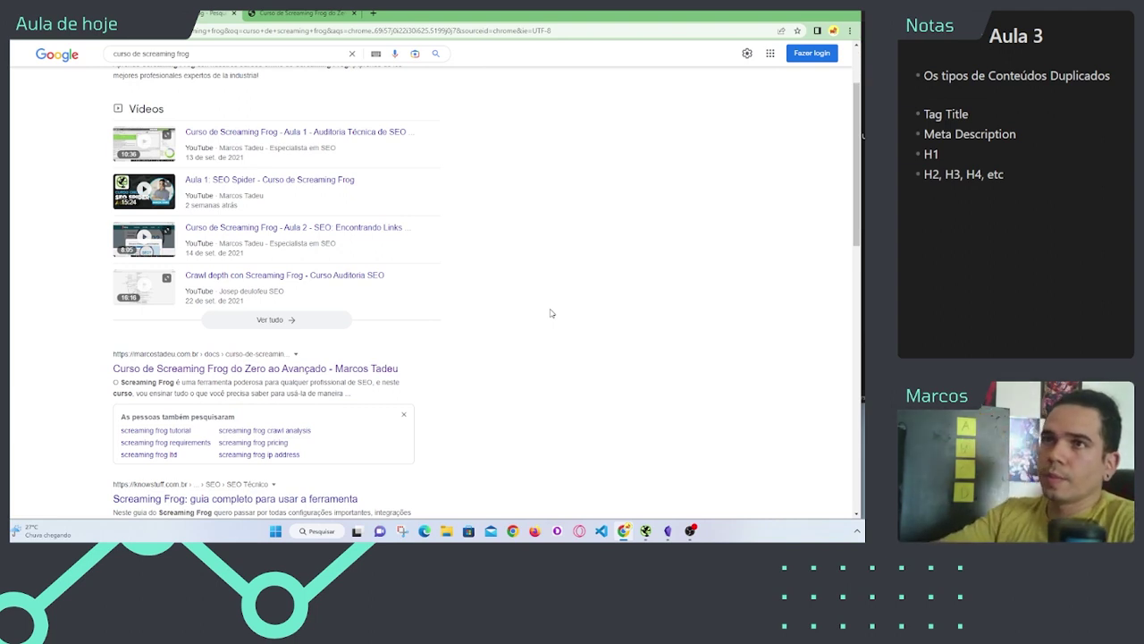
pyautogui.click(301, 13)
pyautogui.scroll(-3, 572, 258)
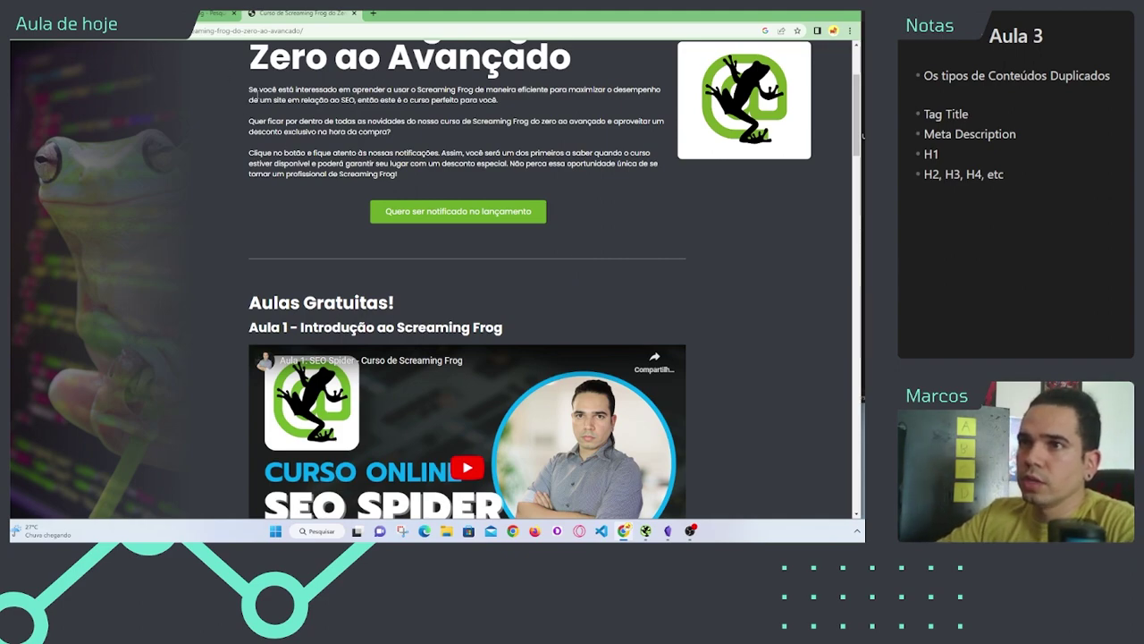
pyautogui.moveTo(257, 90); pyautogui.dragTo(457, 407)
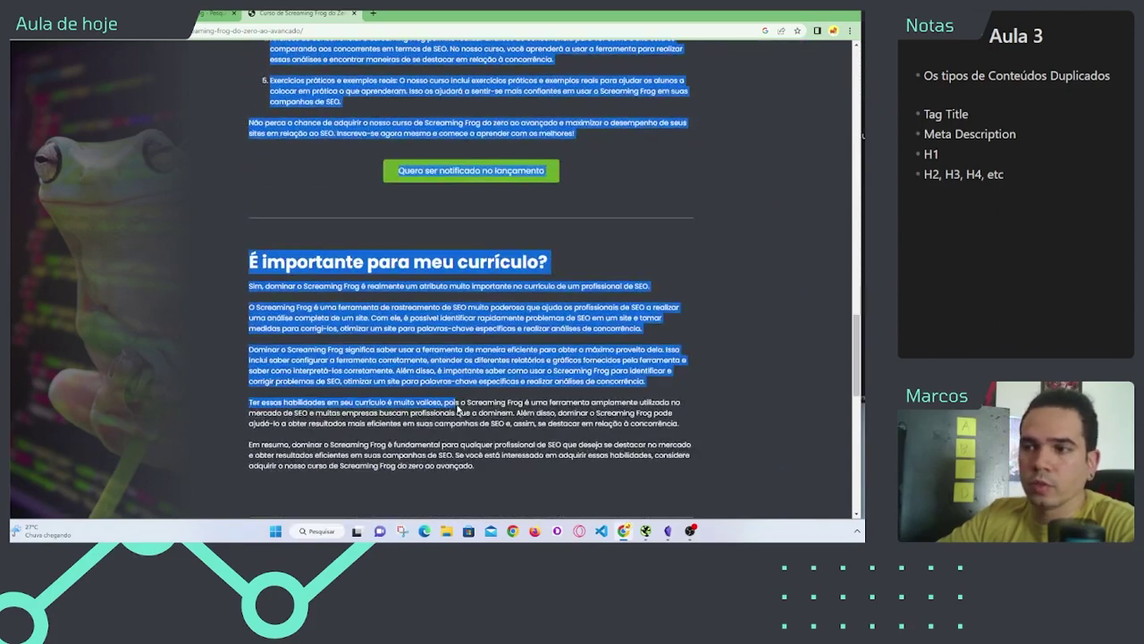
pyautogui.moveTo(498, 465); pyautogui.dragTo(426, 348)
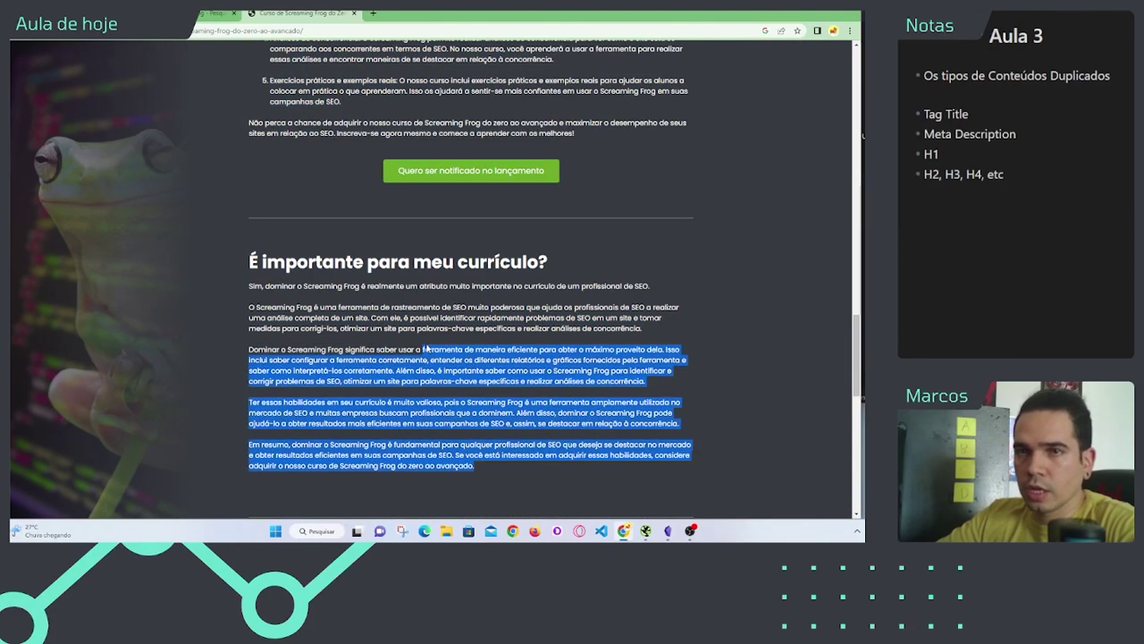
pyautogui.scroll(1, 425, 348)
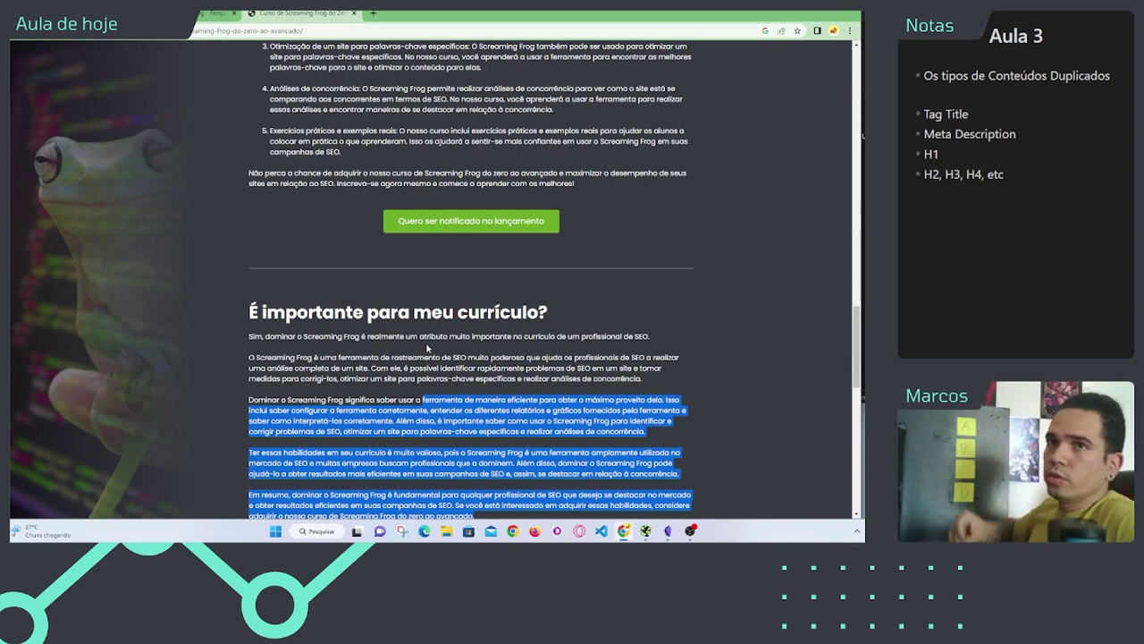
# Step: From the personal website's blog, open the article "Pseudo-Elementos em CSS: O que são e quais impactos em SEO?"
pyautogui.click(89, 16)
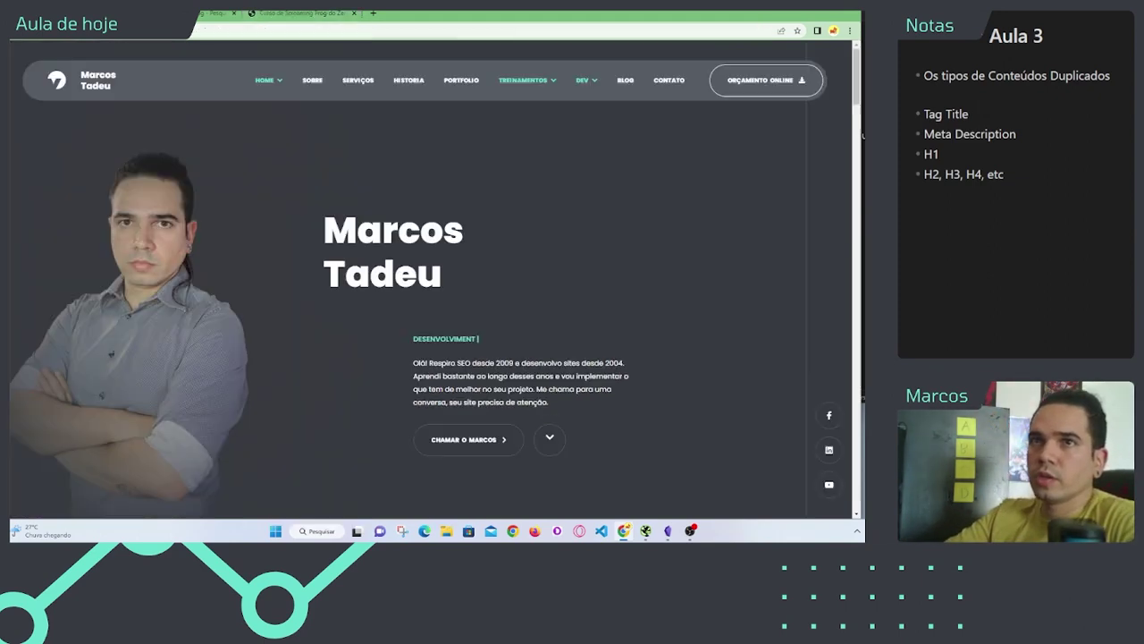
pyautogui.click(624, 80)
pyautogui.scroll(-1, 551, 404)
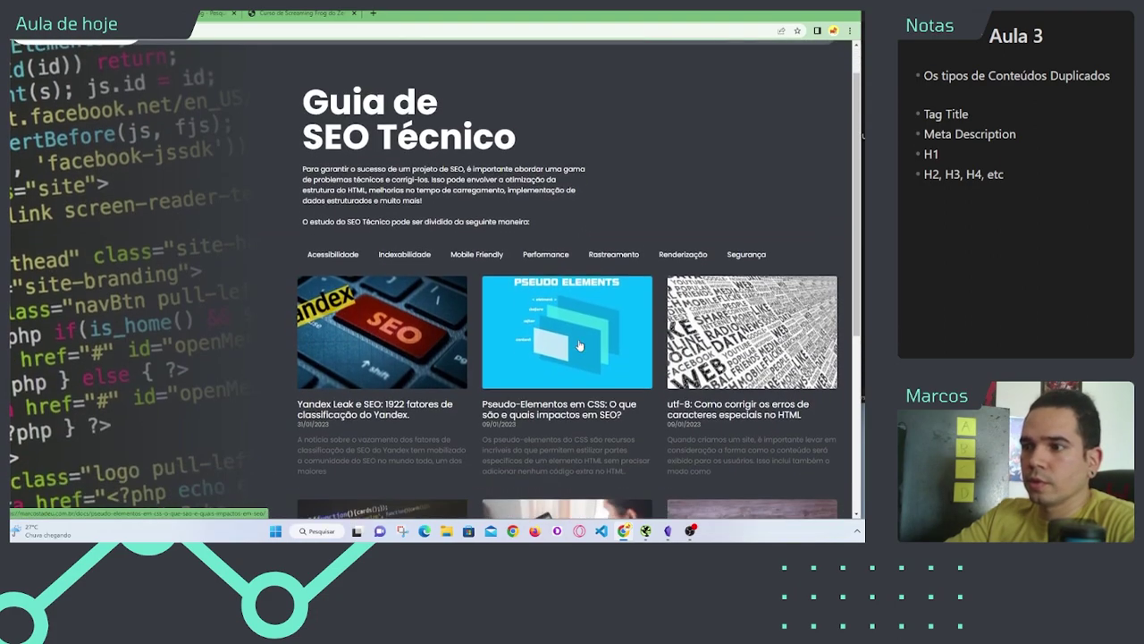
pyautogui.click(552, 404)
# Step: Examine the article's body text by highlighting the passages about the types of pseudo-elements, and return to its title
pyautogui.scroll(-10, 541, 383)
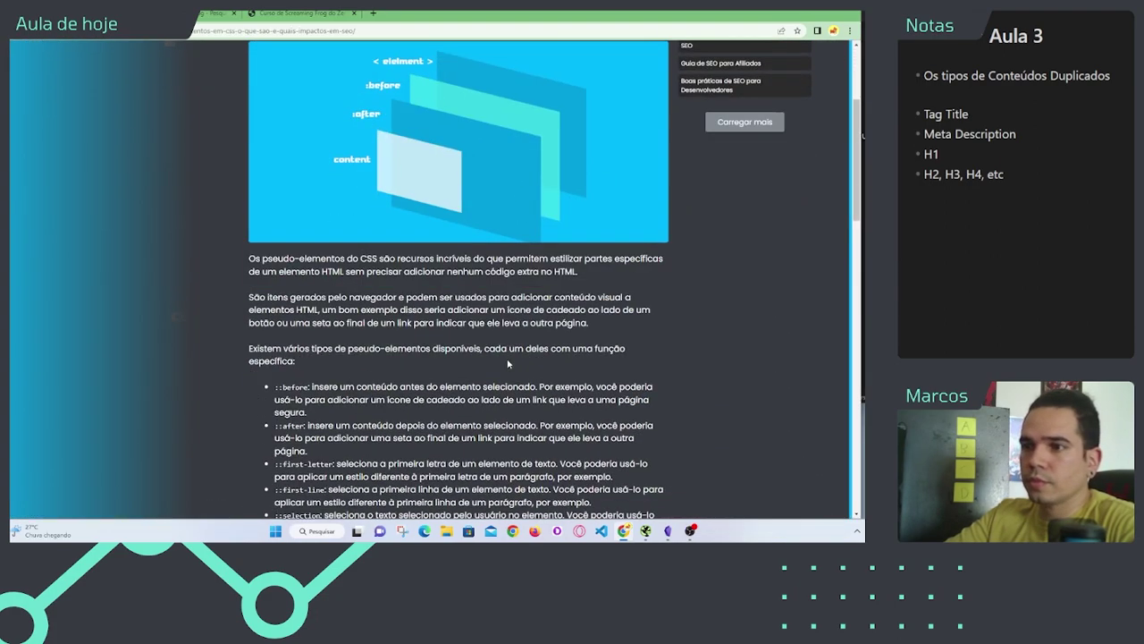
pyautogui.moveTo(519, 392); pyautogui.dragTo(411, 100)
pyautogui.scroll(3, 406, 105)
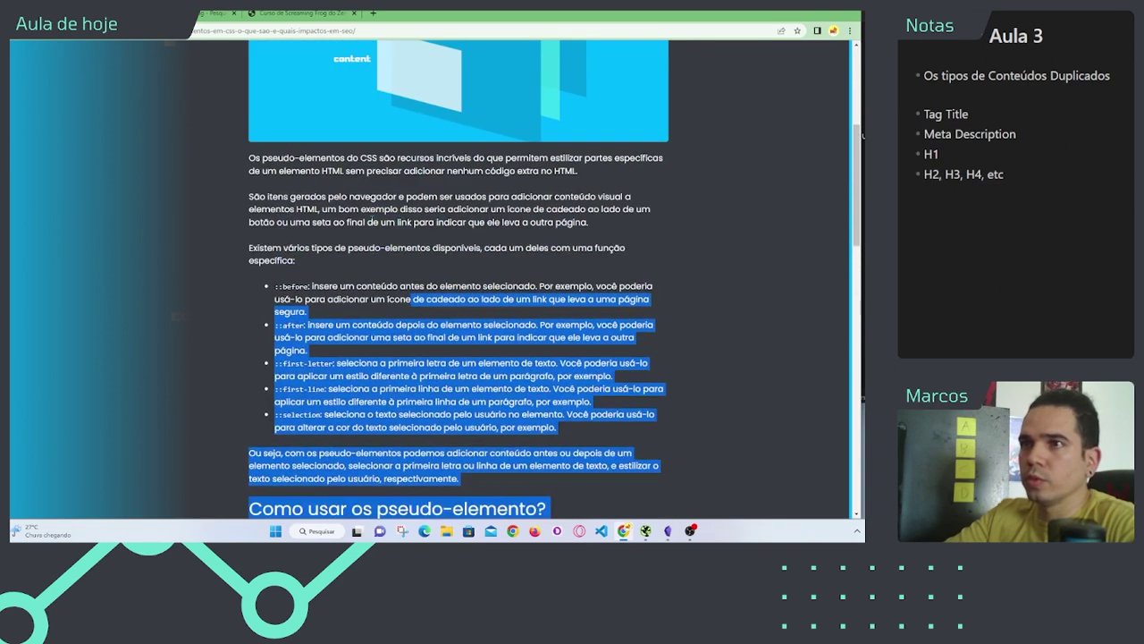
pyautogui.moveTo(347, 200); pyautogui.dragTo(418, 318)
pyautogui.click(429, 298)
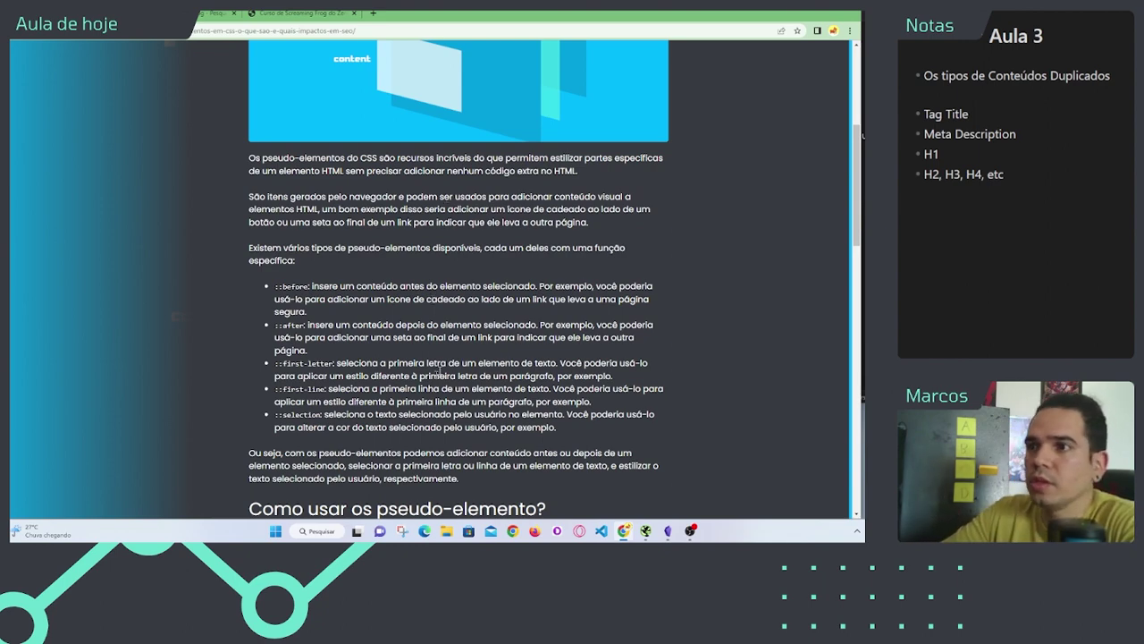
pyautogui.scroll(4, 447, 349)
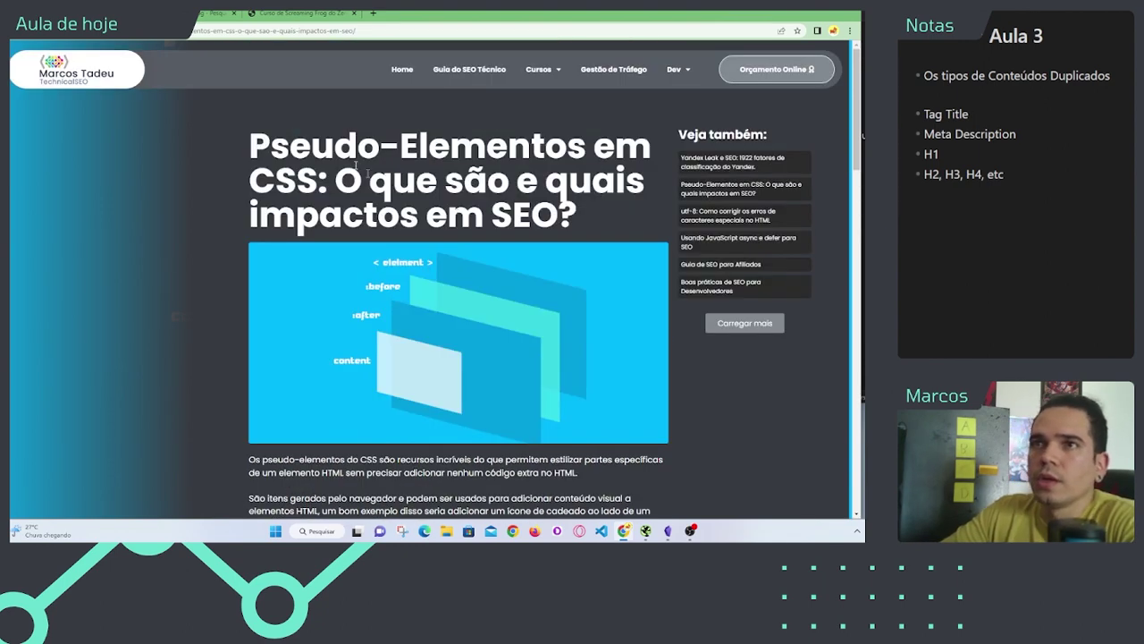
# Step: Return to the Google results and highlight the description snippet under the "Curso de Screaming Frog do Zero ao Avançado" result
pyautogui.click(212, 13)
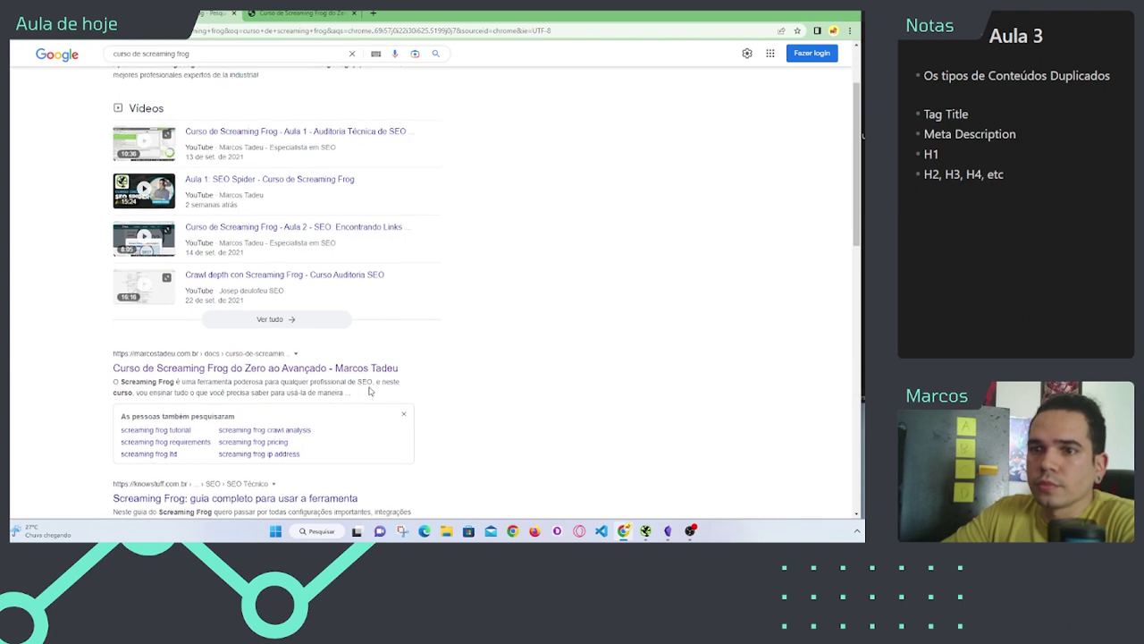
pyautogui.scroll(-1, 370, 391)
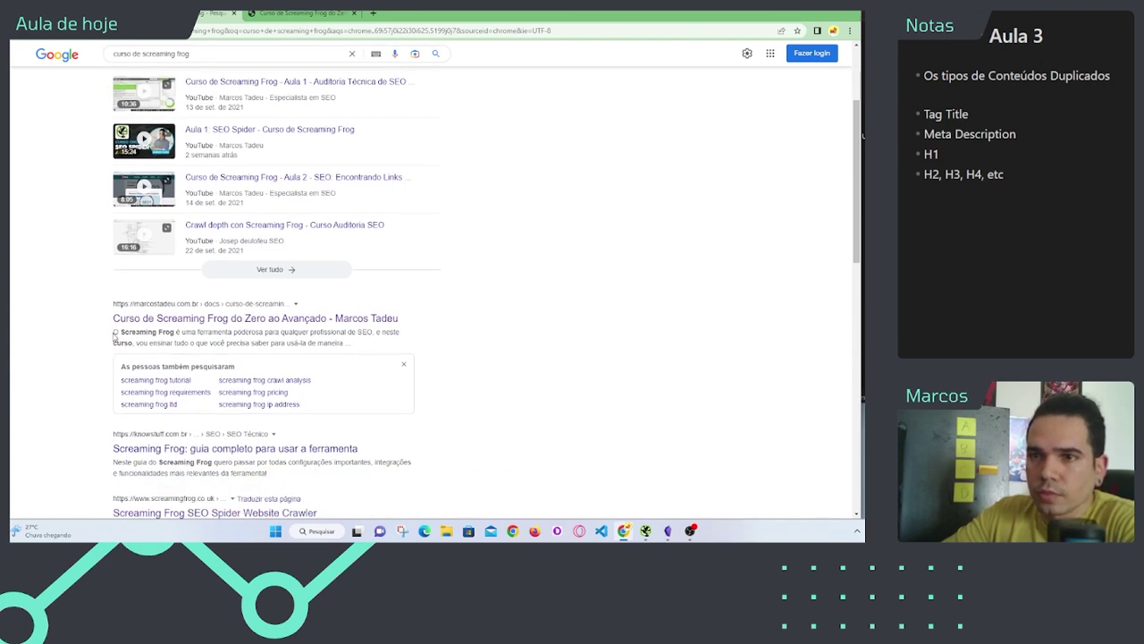
pyautogui.moveTo(114, 336); pyautogui.dragTo(375, 348)
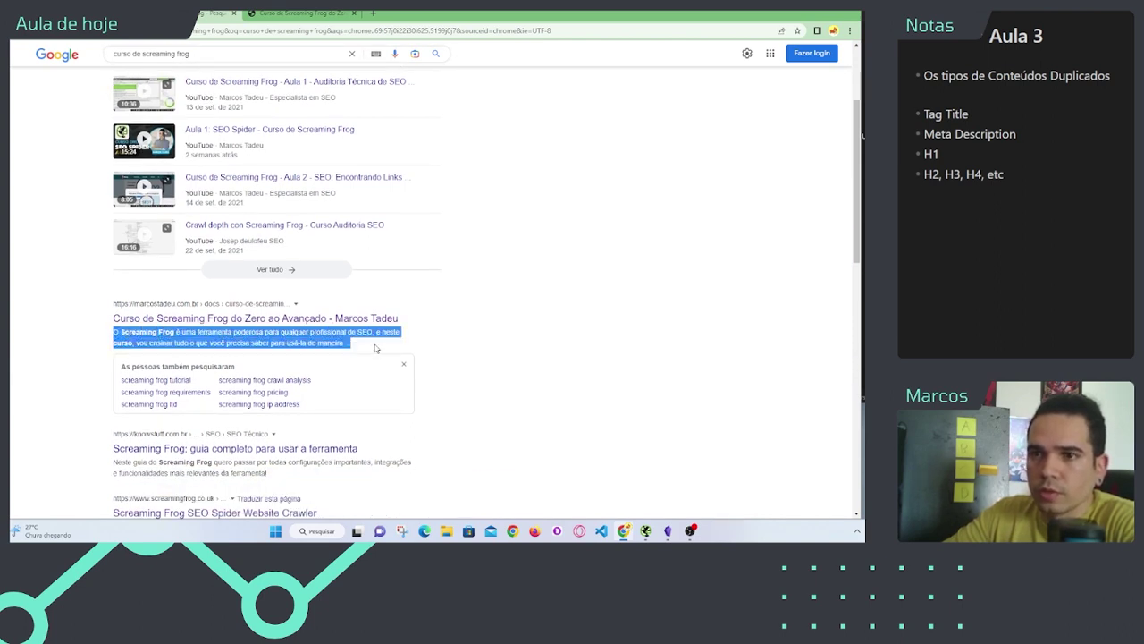
pyautogui.click(376, 348)
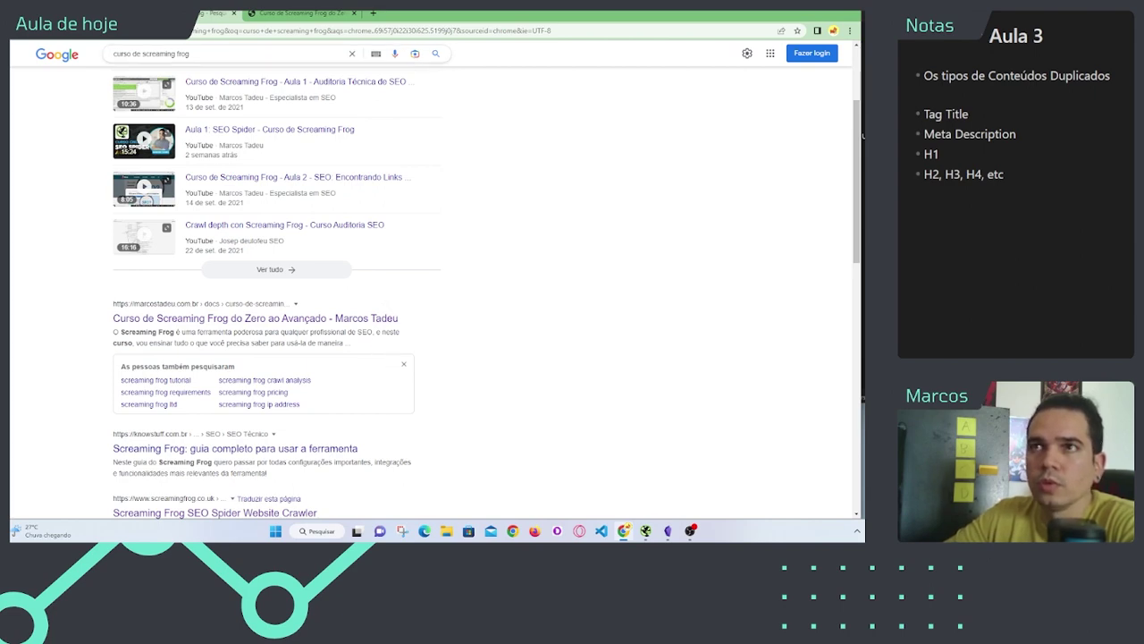
# Step: Check the course page briefly, go back to the Google results and highlight the description of the Crehana result
pyautogui.click(304, 13)
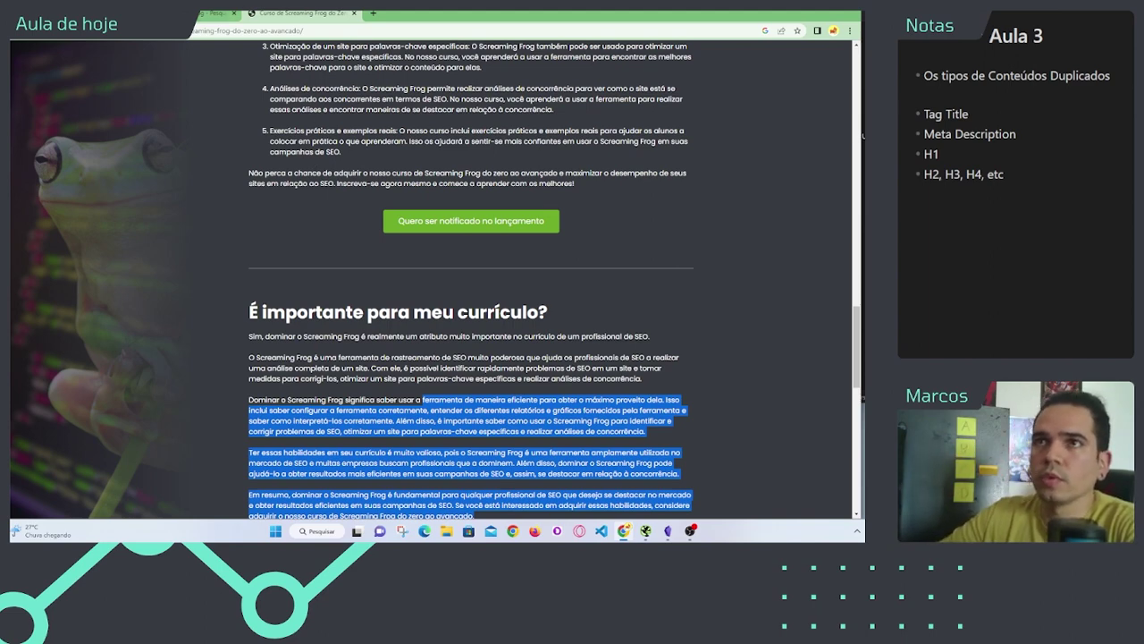
pyautogui.hotkey('ctrl', 'pageup')
pyautogui.scroll(3, 298, 312)
pyautogui.scroll(-1, 212, 206)
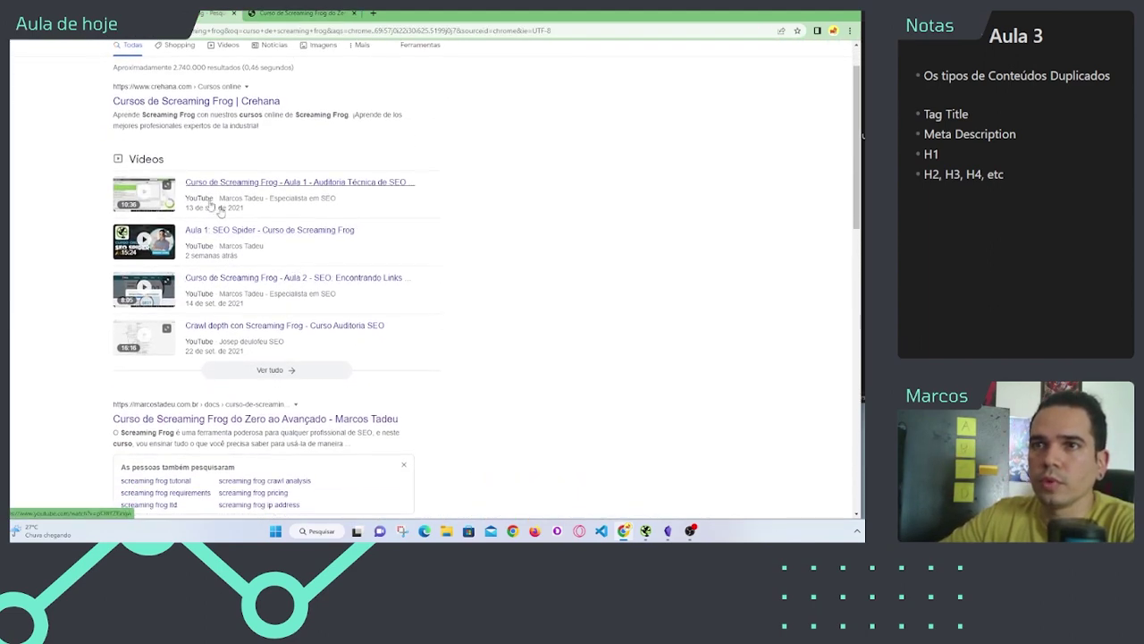
pyautogui.moveTo(112, 116); pyautogui.dragTo(274, 134)
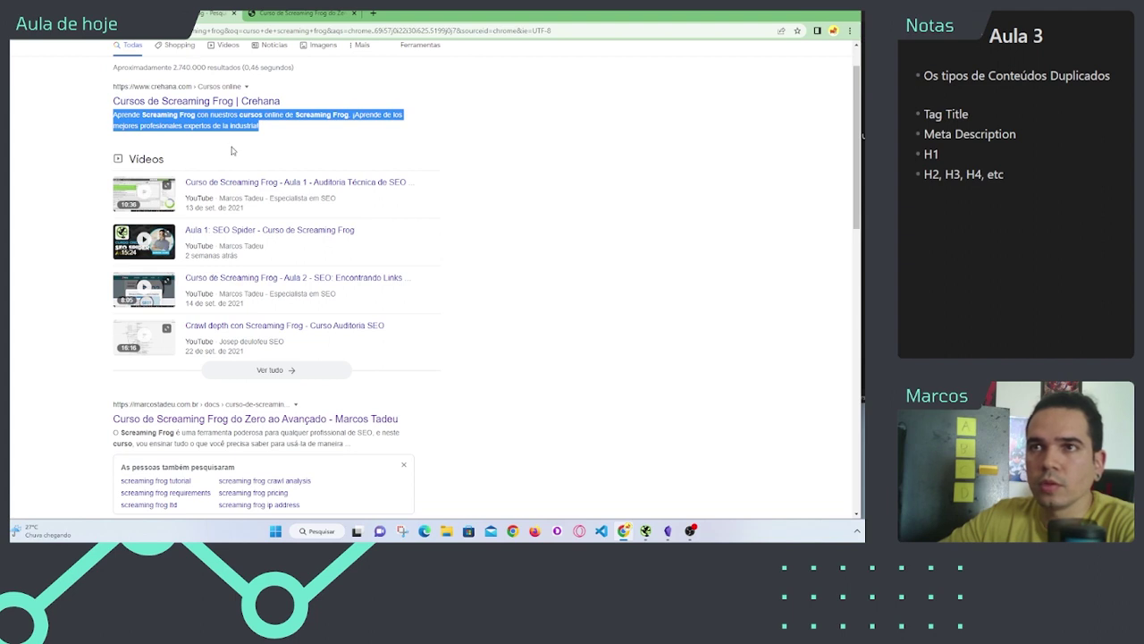
pyautogui.click(247, 125)
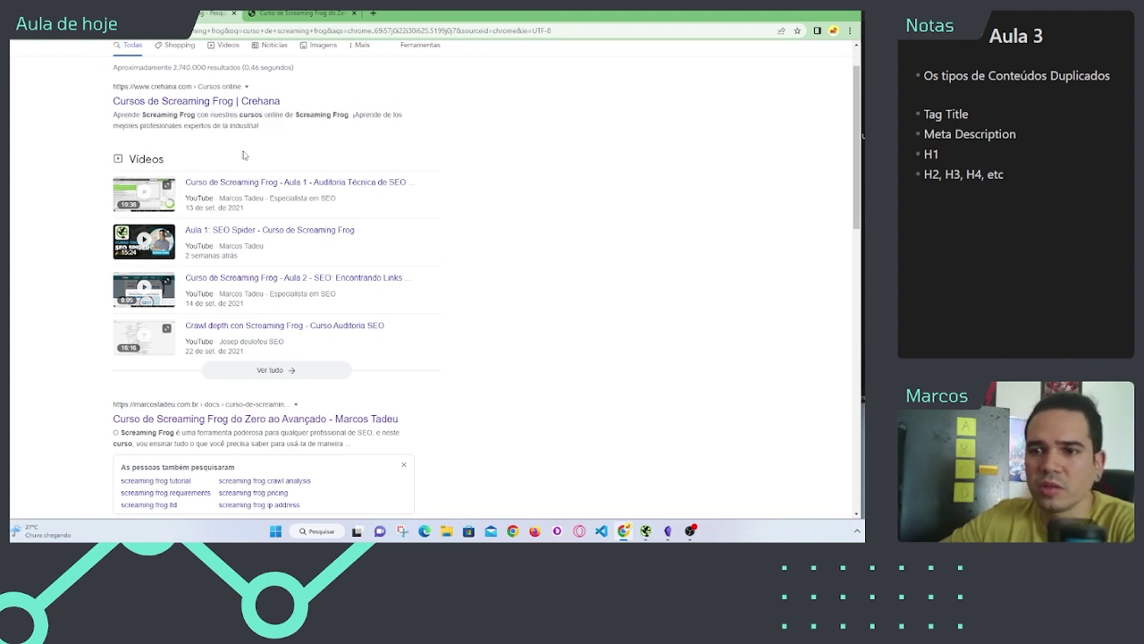
# Step: Highlight the meta description text of the "Curso de Screaming Frog do Zero ao Avançado" result for comparison with the Crehana one
pyautogui.moveTo(164, 433); pyautogui.dragTo(190, 444)
pyautogui.click(190, 444)
pyautogui.tripleClick(190, 443)
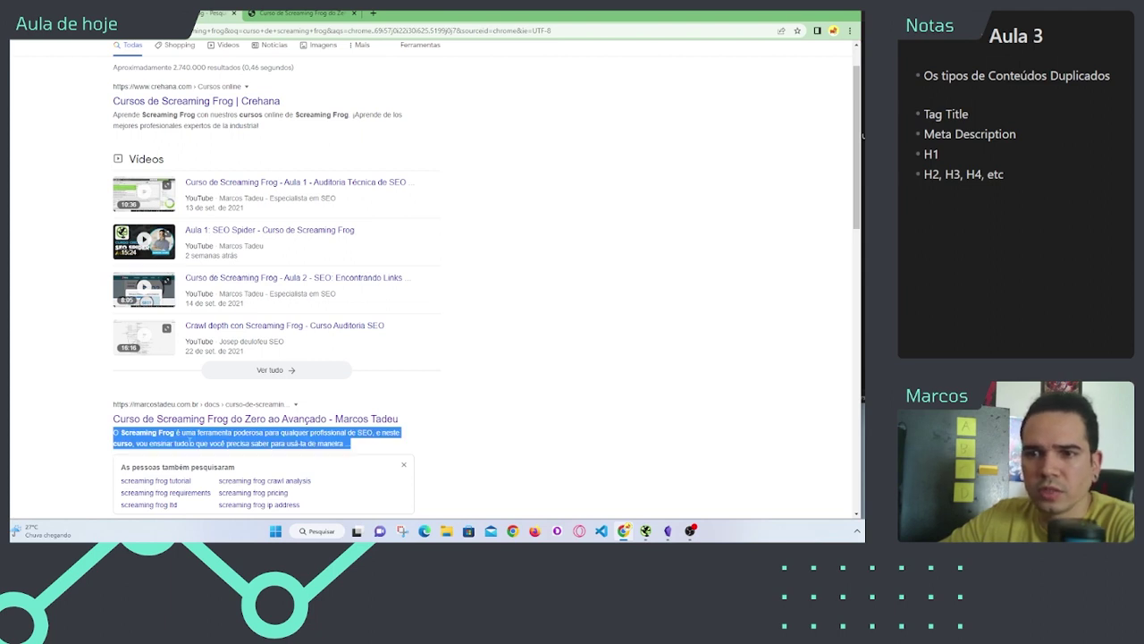
pyautogui.click(190, 442)
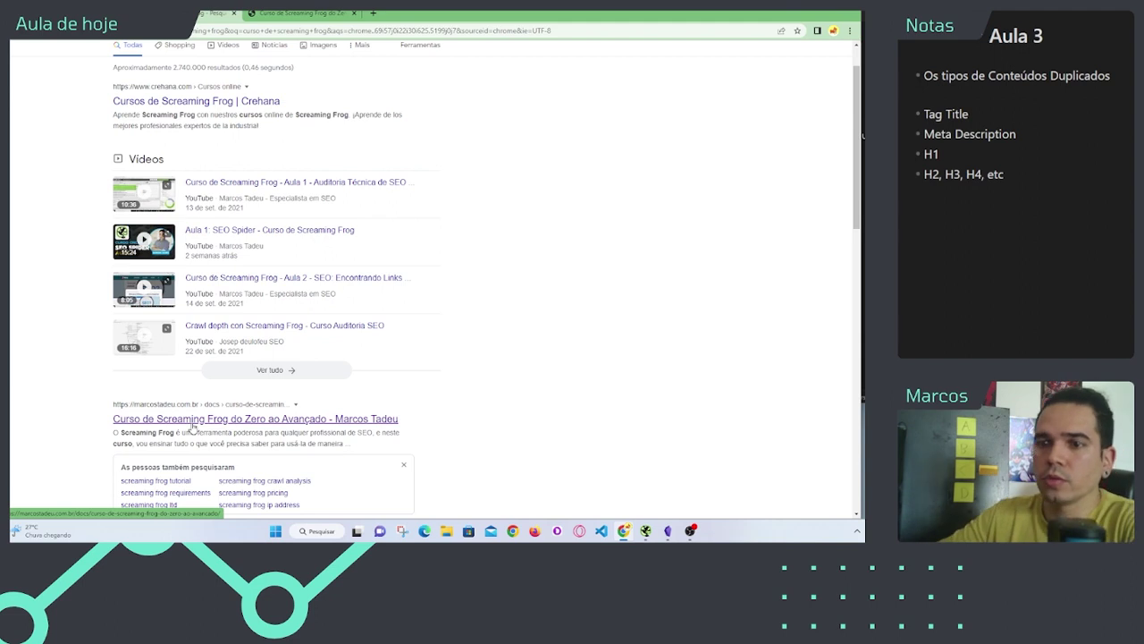
pyautogui.scroll(-1, 192, 427)
pyautogui.moveTo(116, 382); pyautogui.dragTo(367, 396)
pyautogui.click(367, 396)
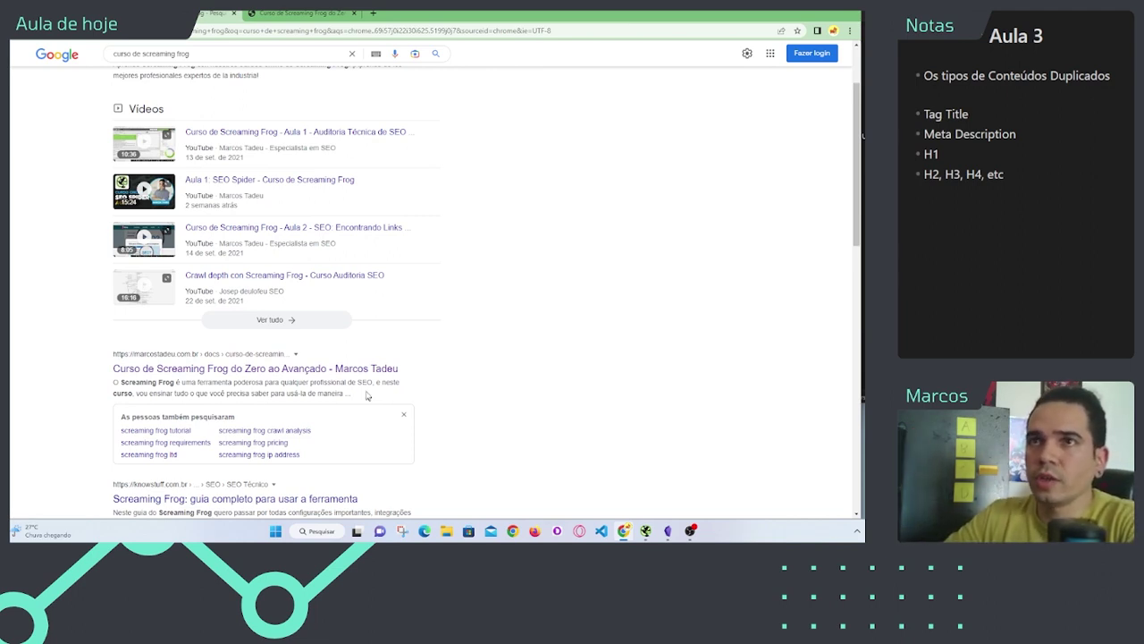
# Step: Go back to the course page and highlight its main heading "Curso Online Screaming Frog do Zero ao Avançado"
pyautogui.click(295, 13)
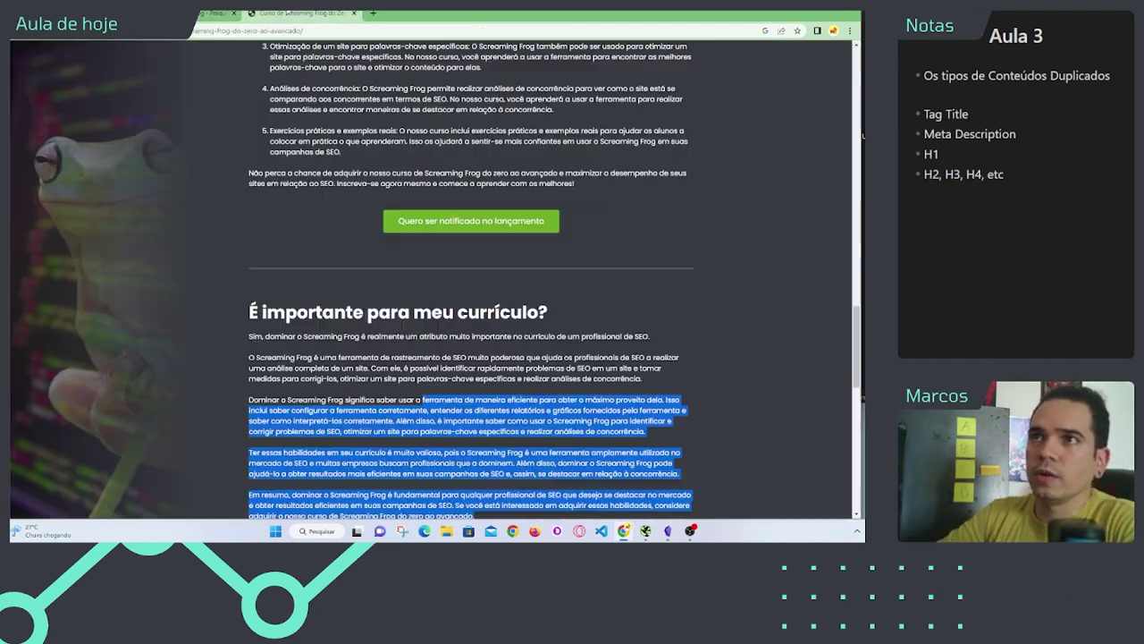
pyautogui.scroll(10, 230, 213)
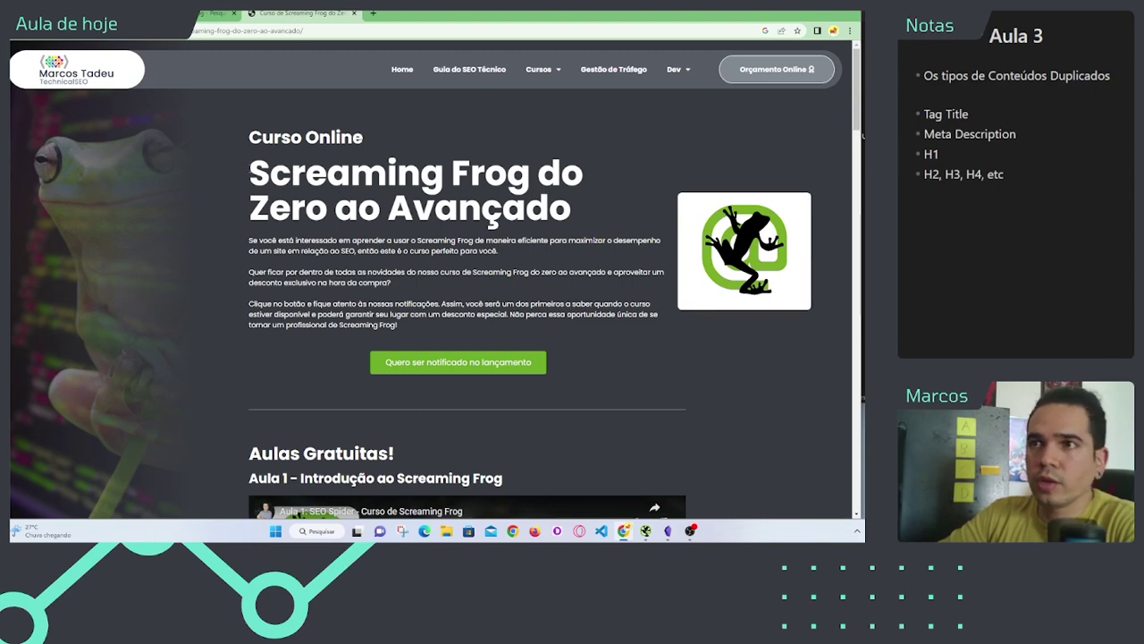
pyautogui.moveTo(249, 136); pyautogui.dragTo(612, 223)
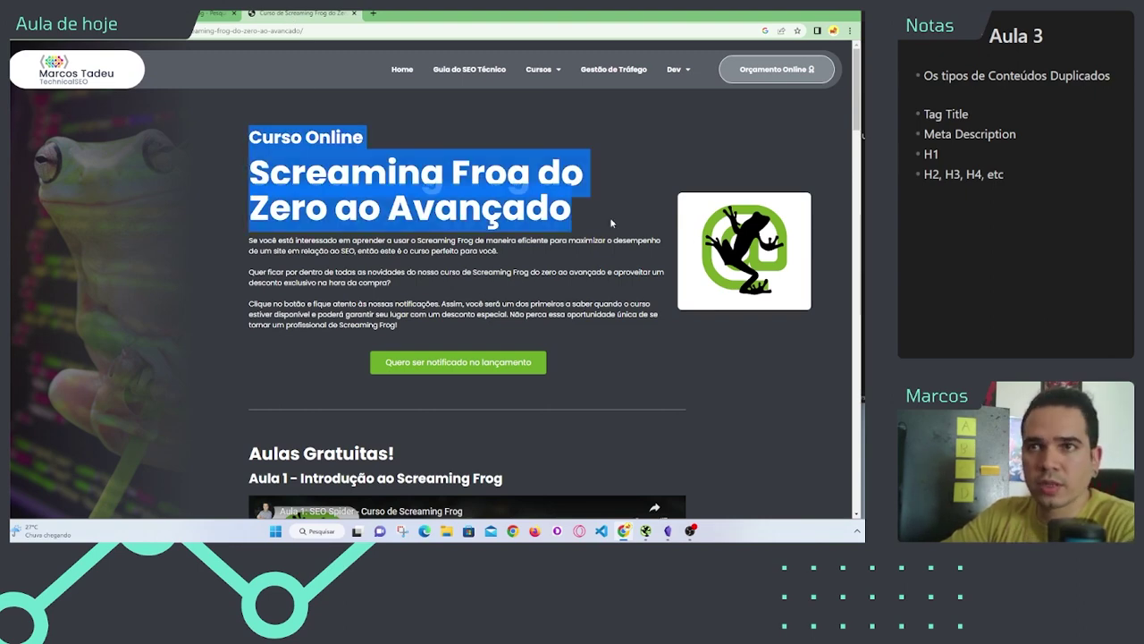
pyautogui.click(584, 217)
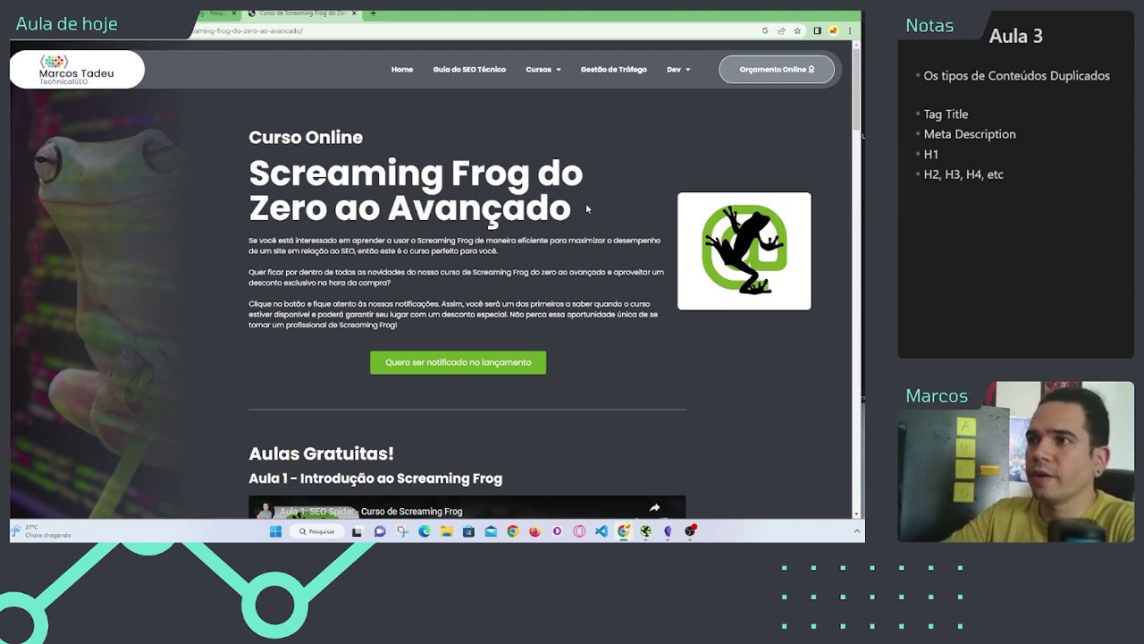
pyautogui.moveTo(585, 203); pyautogui.dragTo(351, 175)
pyautogui.click(270, 170)
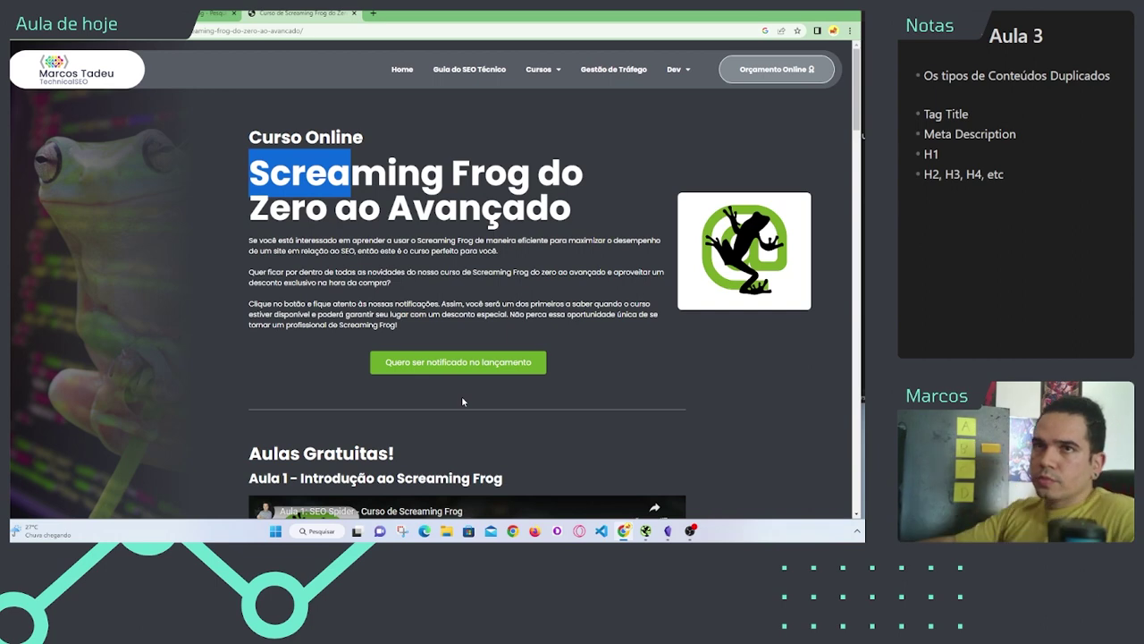
# Step: Switch to Screaming Frog SEO Spider, widen the crawled URL table and display the Page Titles data
pyautogui.hotkey('alt', 'Tab')
pyautogui.press('Tab')
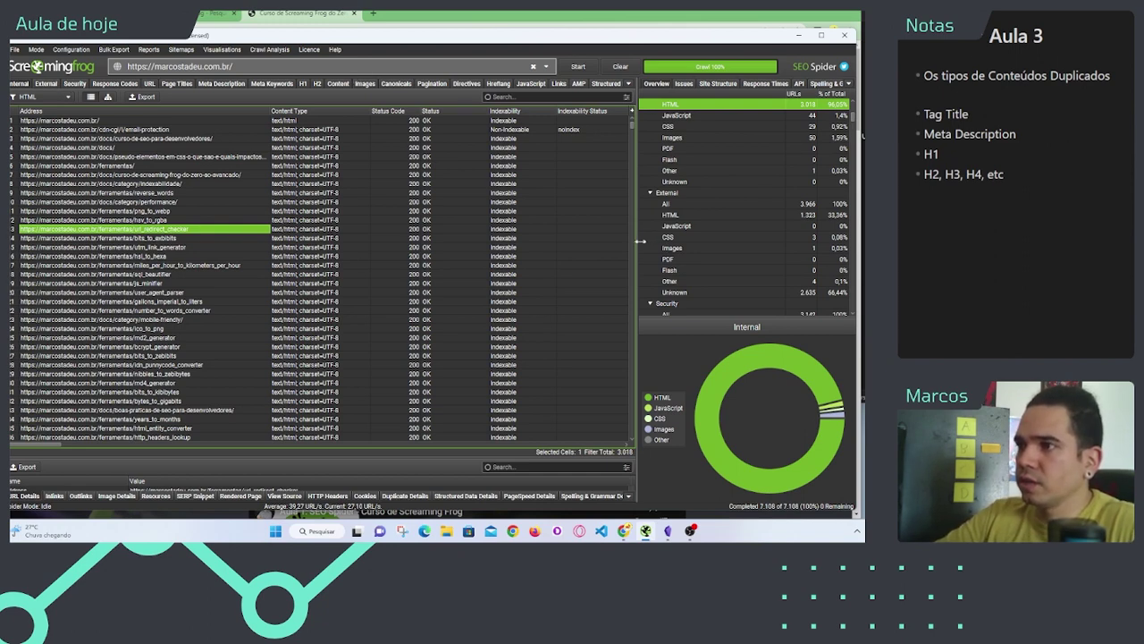
pyautogui.moveTo(637, 238); pyautogui.dragTo(661, 236)
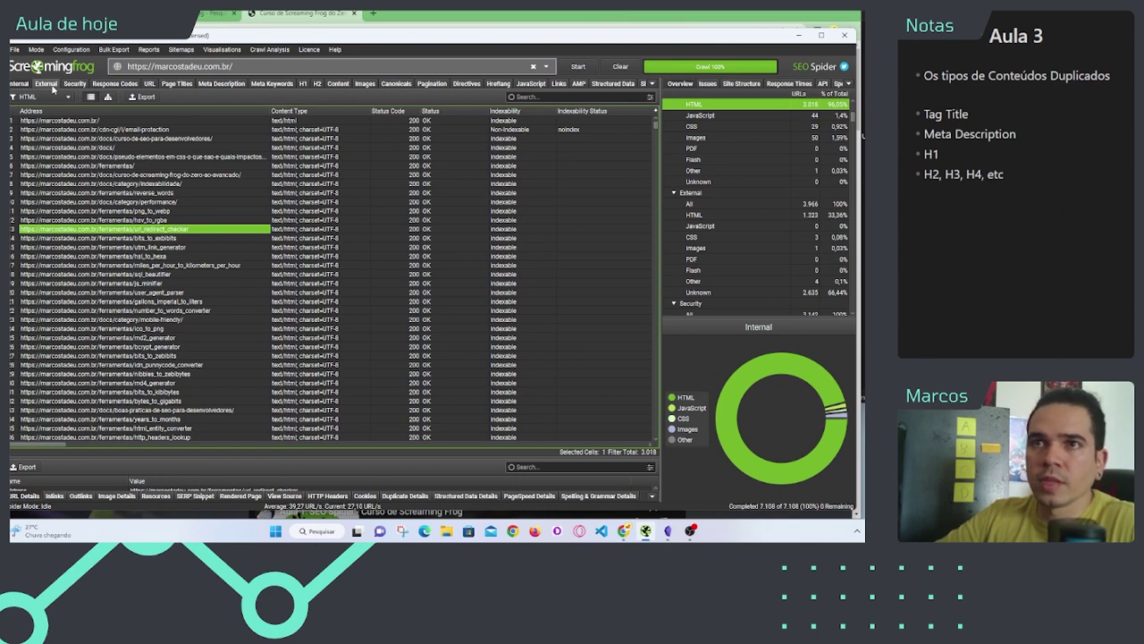
pyautogui.click(177, 83)
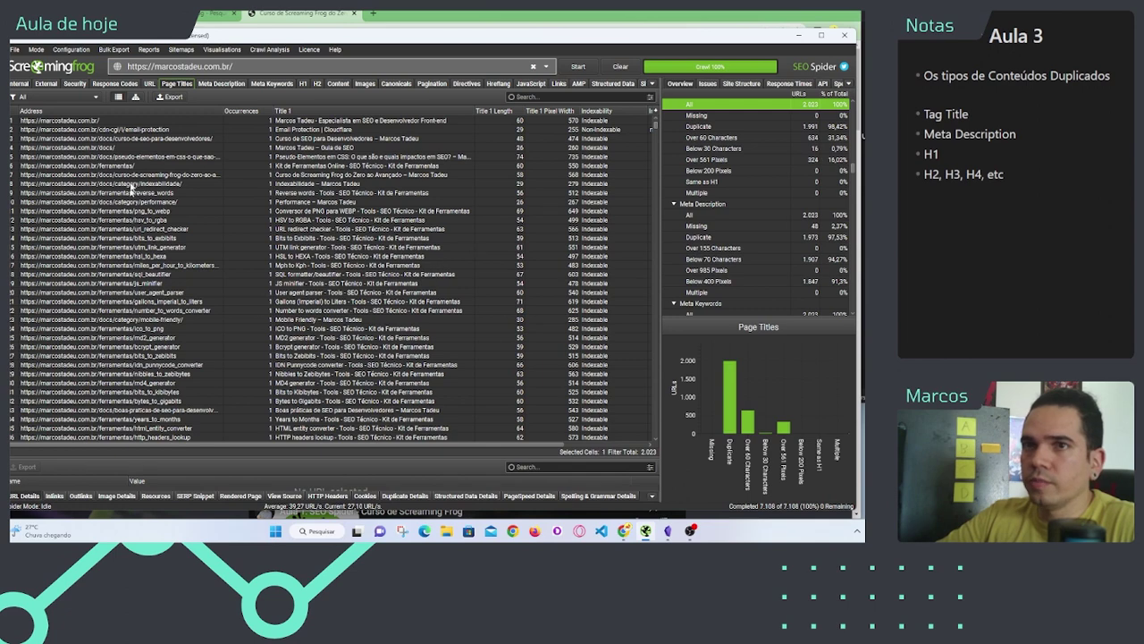
# Step: Highlight a run of page titles in the crawl, then filter the Page Titles data to Duplicate
pyautogui.moveTo(134, 166); pyautogui.dragTo(135, 273)
pyautogui.moveTo(326, 166); pyautogui.dragTo(361, 340)
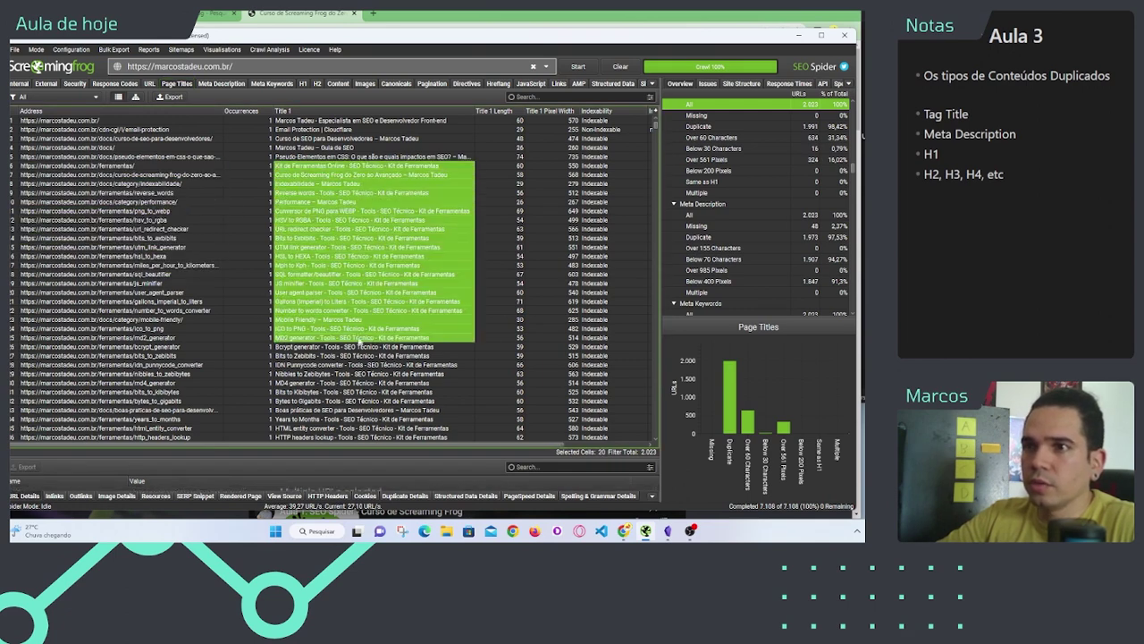
pyautogui.click(324, 211)
pyautogui.click(55, 96)
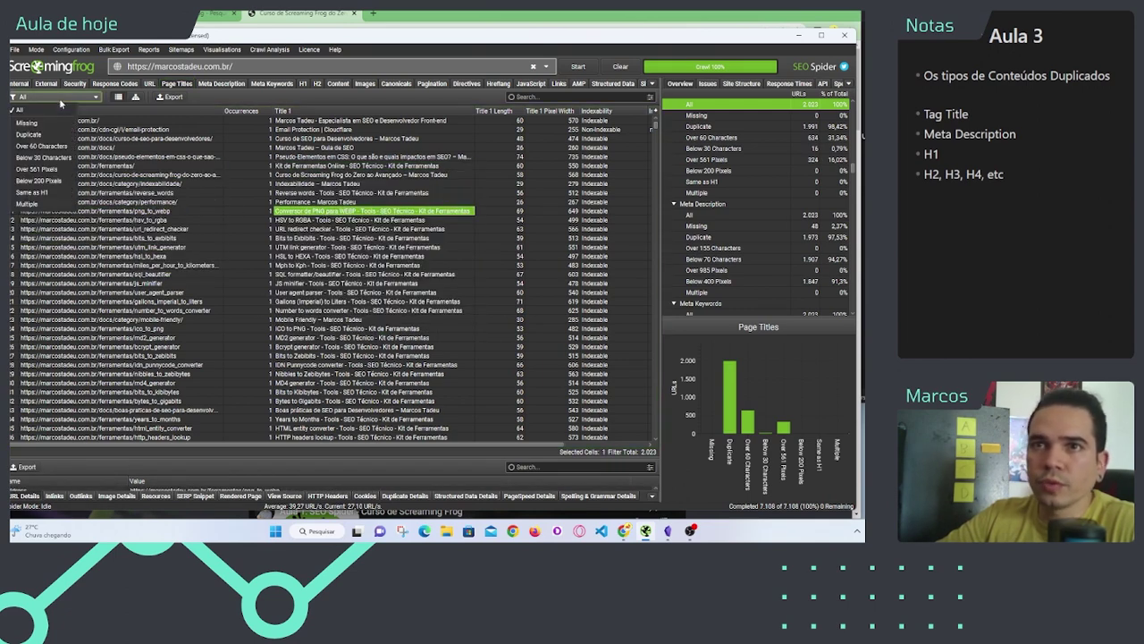
pyautogui.click(60, 133)
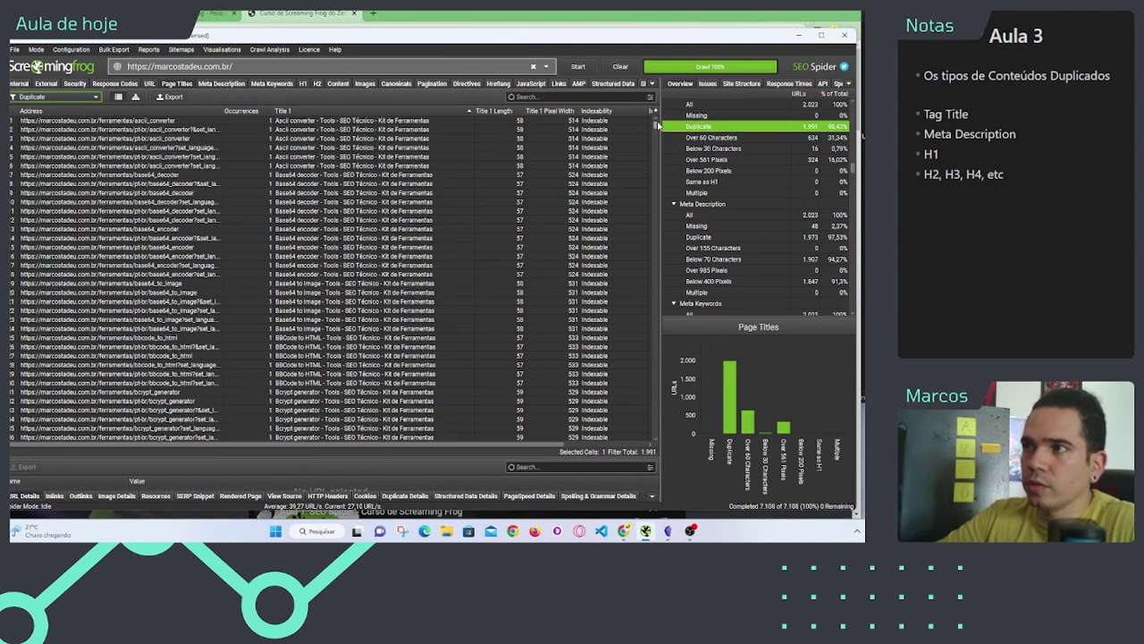
# Step: Look through the duplicate page titles down to the end of the list and back, highlighting the "Years to Seconds" and "Years to Weeks" entries
pyautogui.moveTo(655, 126); pyautogui.dragTo(638, 441)
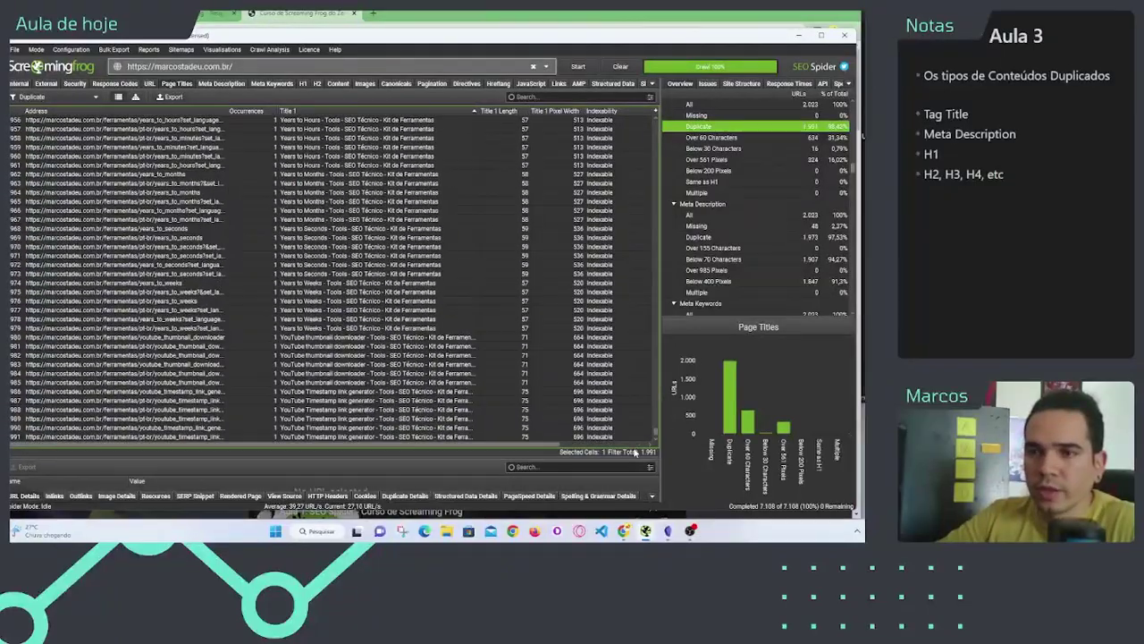
pyautogui.click(379, 415)
pyautogui.moveTo(356, 222); pyautogui.dragTo(352, 310)
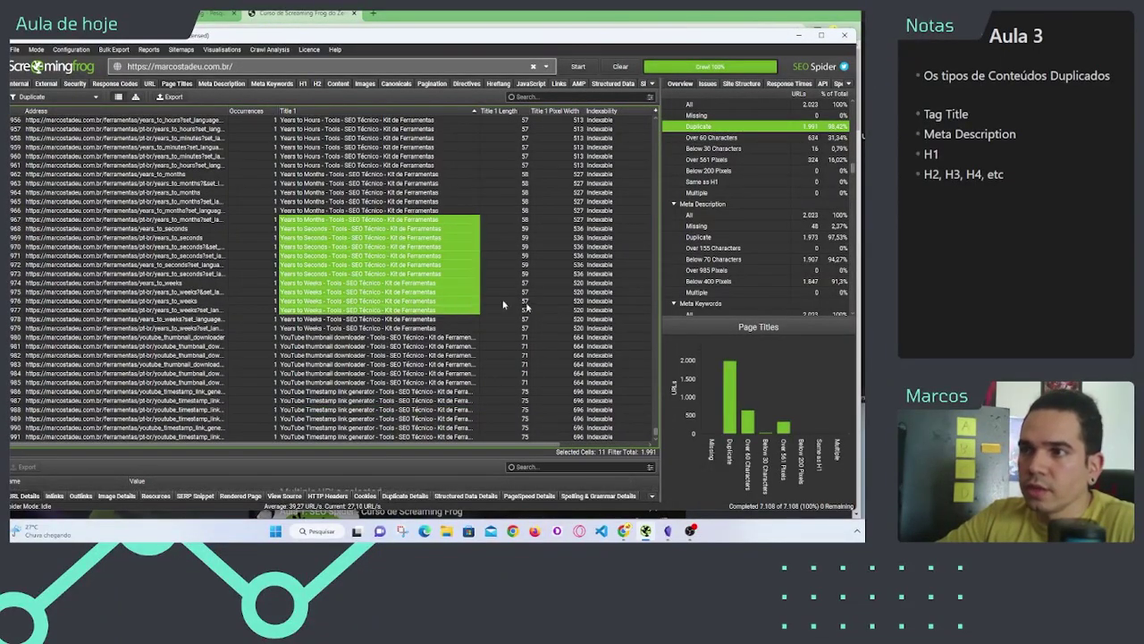
pyautogui.moveTo(656, 435); pyautogui.dragTo(618, 121)
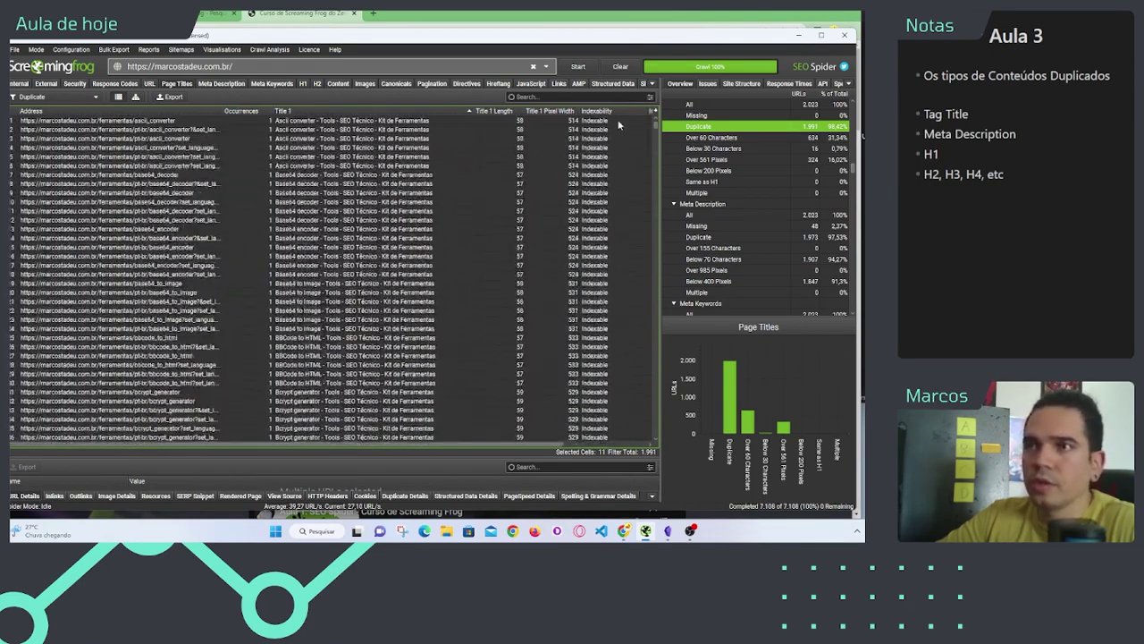
pyautogui.click(371, 177)
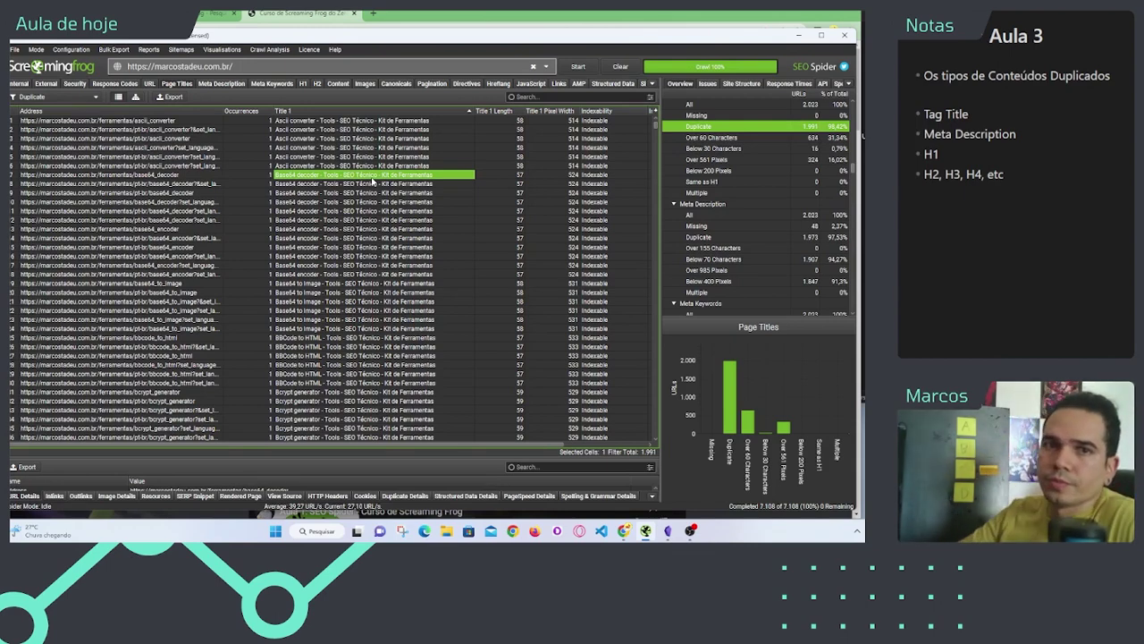
# Step: Filter the H1 data to Duplicate and look through the repeated headings
pyautogui.click(303, 84)
pyautogui.click(51, 97)
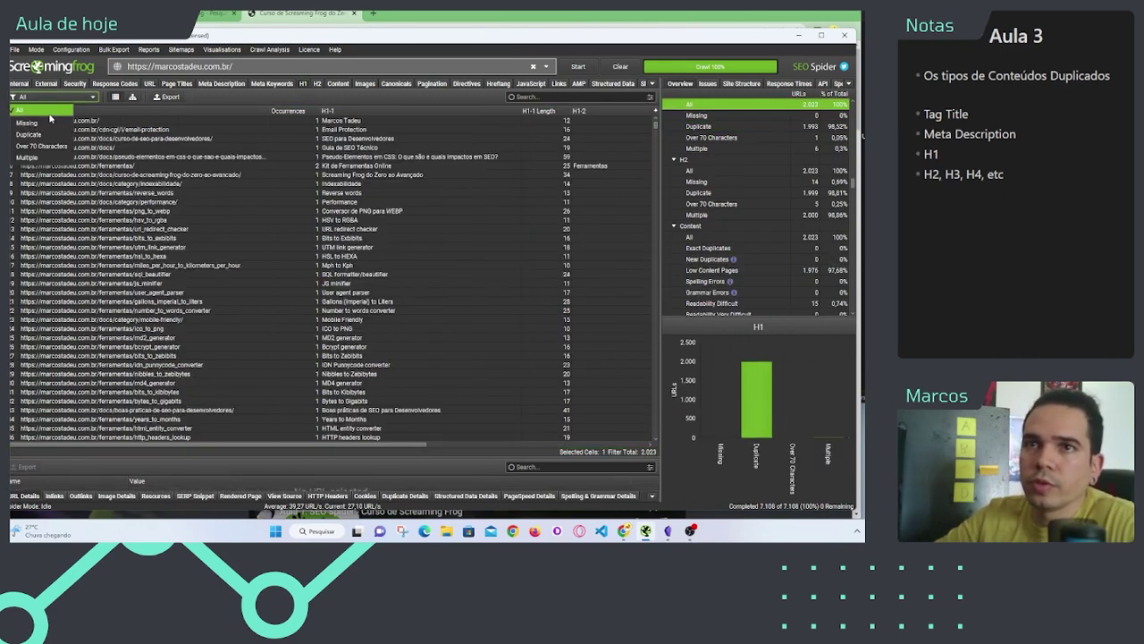
pyautogui.click(34, 135)
pyautogui.click(310, 166)
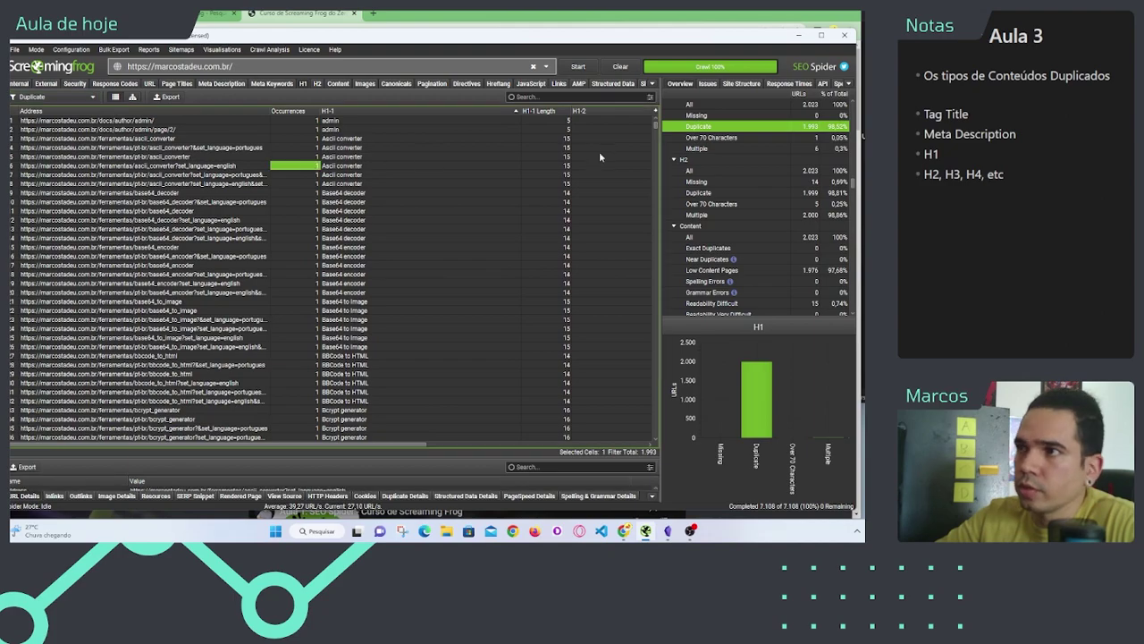
pyautogui.scroll(-20, 631, 204)
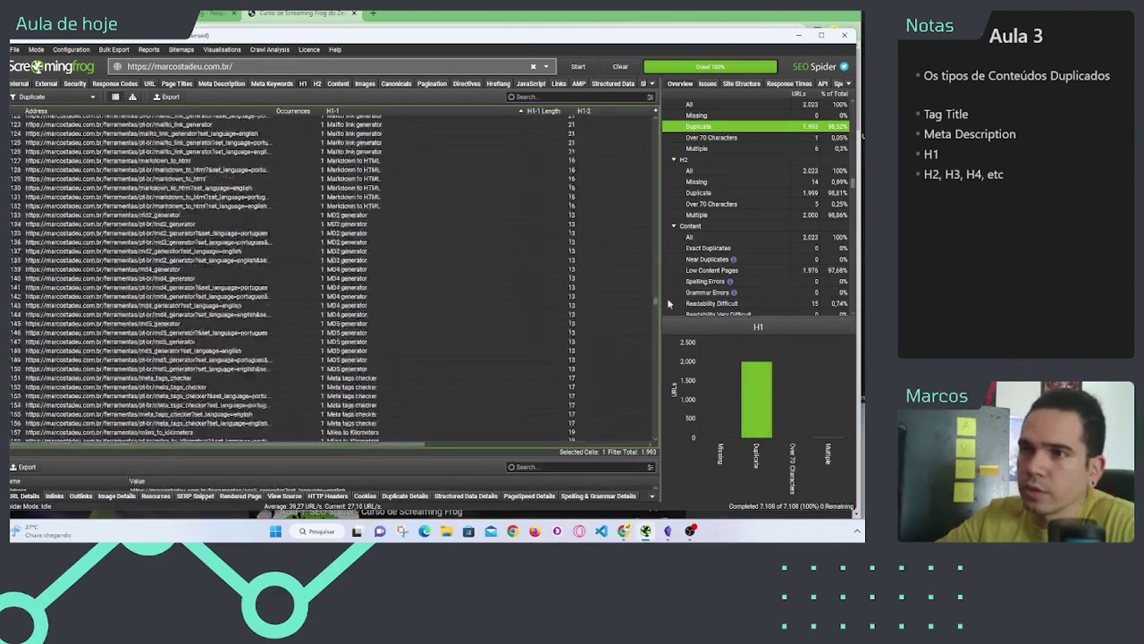
pyautogui.scroll(12, 626, 193)
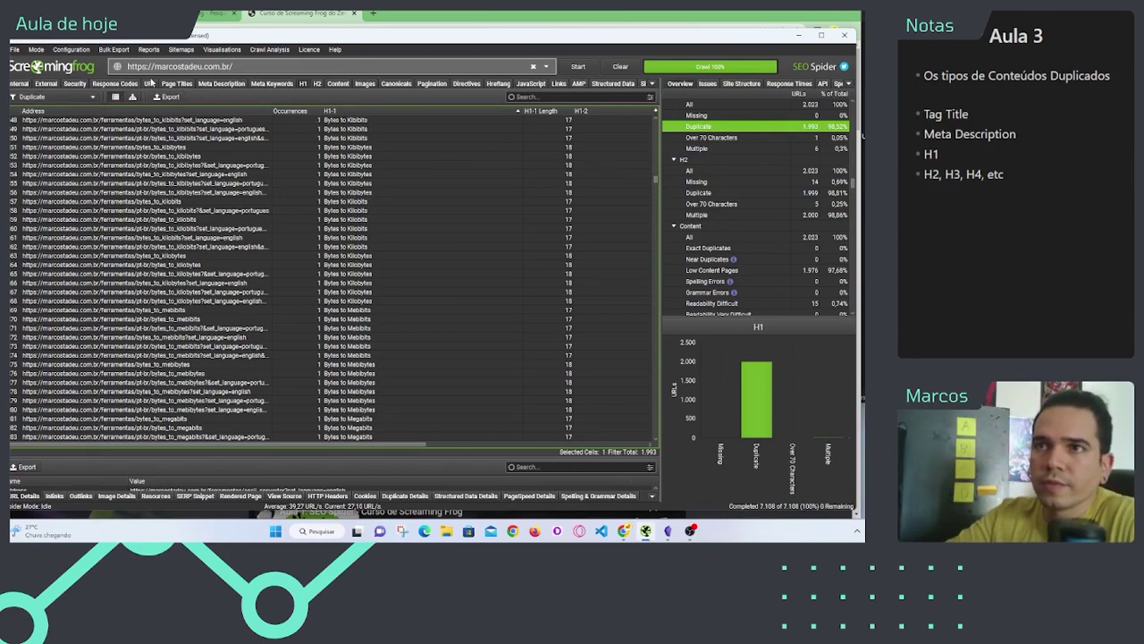
# Step: Filter the Meta Description data to Duplicate and highlight a block of repeated descriptions
pyautogui.click(217, 84)
pyautogui.click(54, 97)
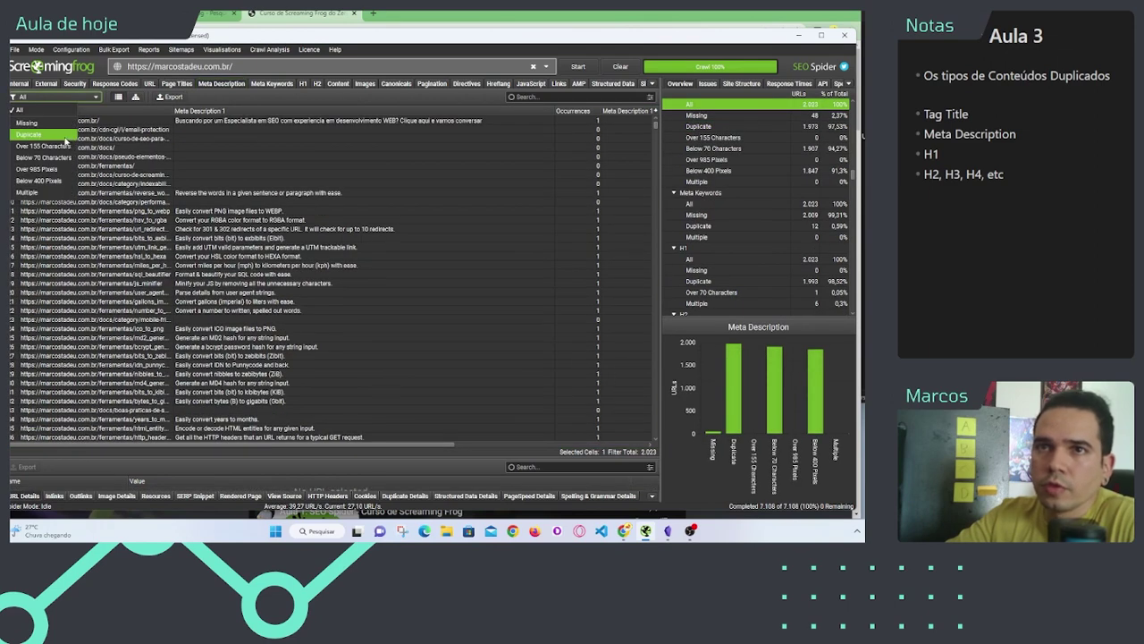
pyautogui.click(65, 140)
pyautogui.click(308, 222)
pyautogui.moveTo(404, 188); pyautogui.dragTo(435, 292)
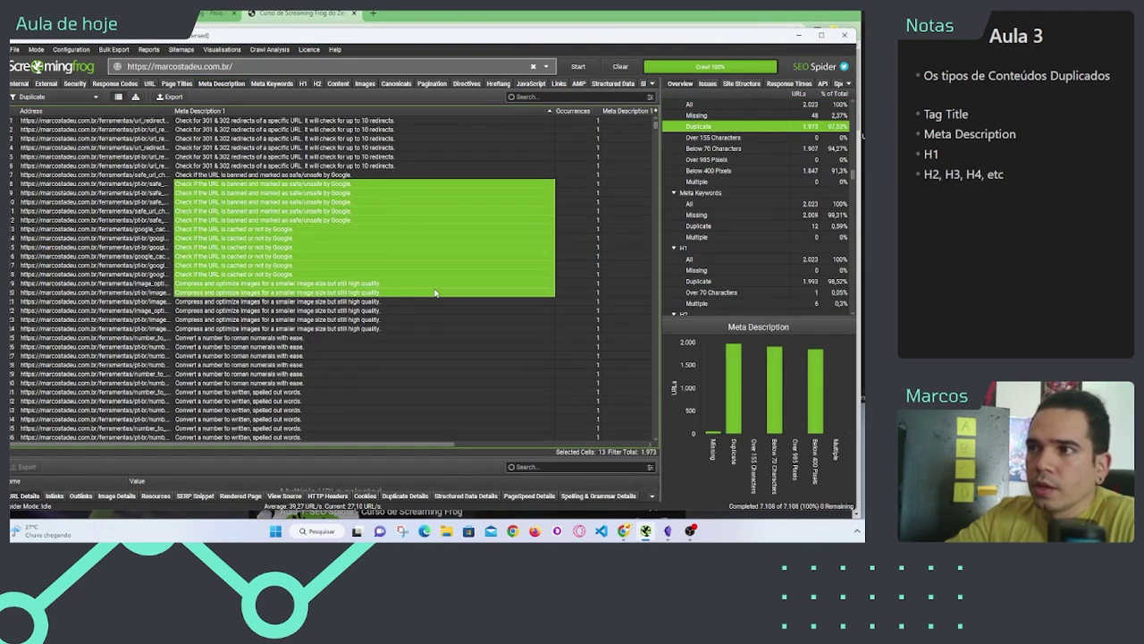
# Step: Examine individual duplicate meta descriptions and browse further down the filtered list
pyautogui.click(444, 328)
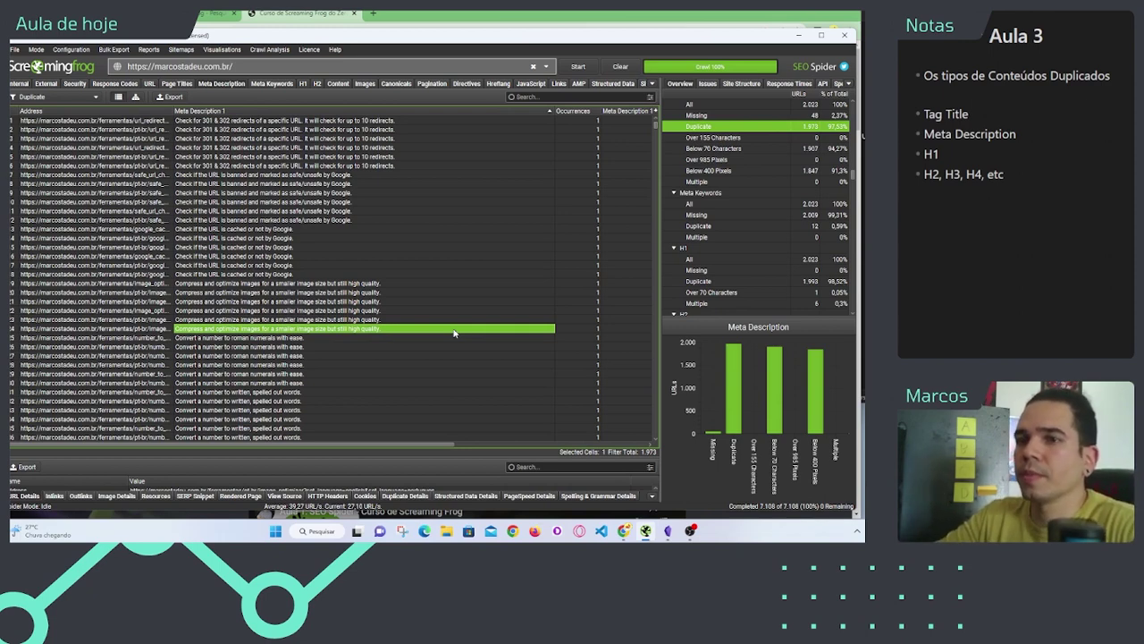
pyautogui.click(416, 274)
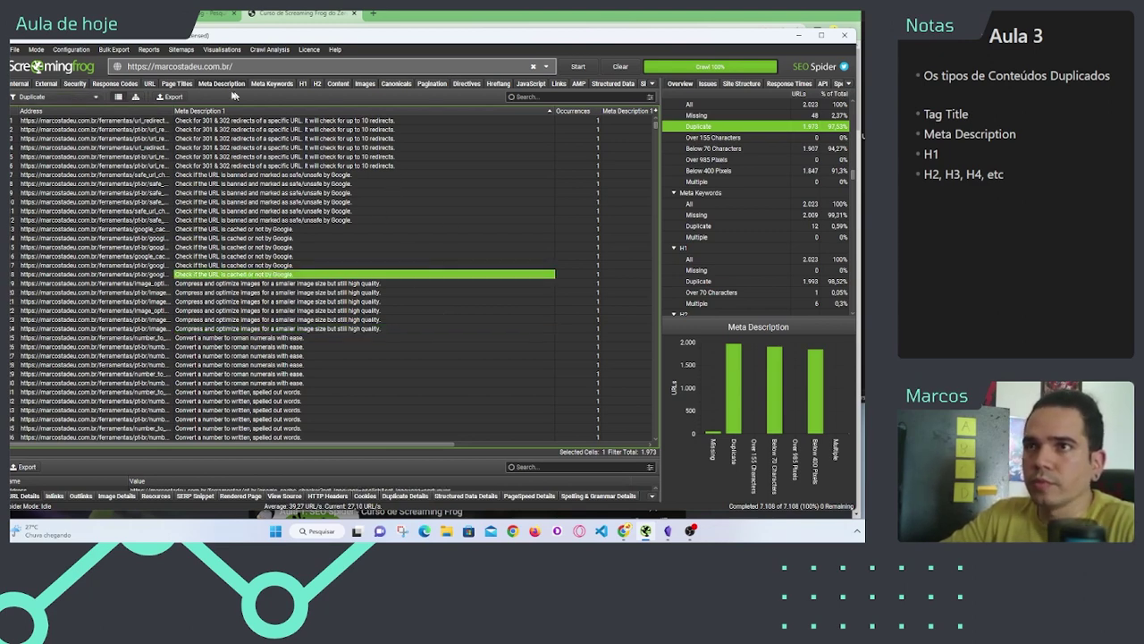
pyautogui.click(89, 97)
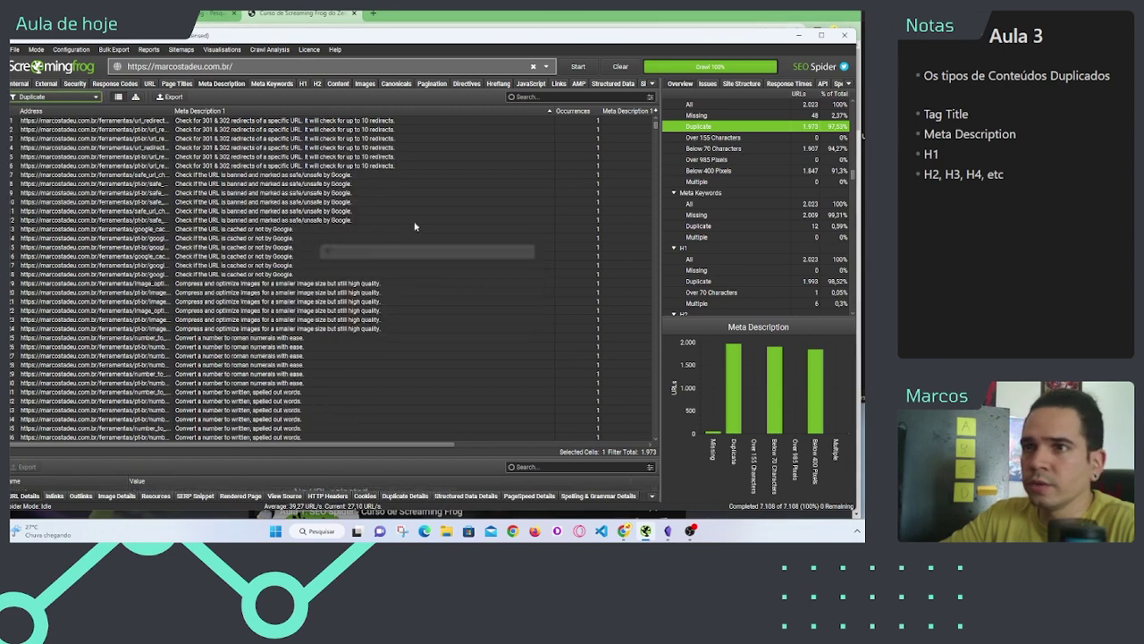
pyautogui.click(390, 188)
pyautogui.scroll(-7, 556, 231)
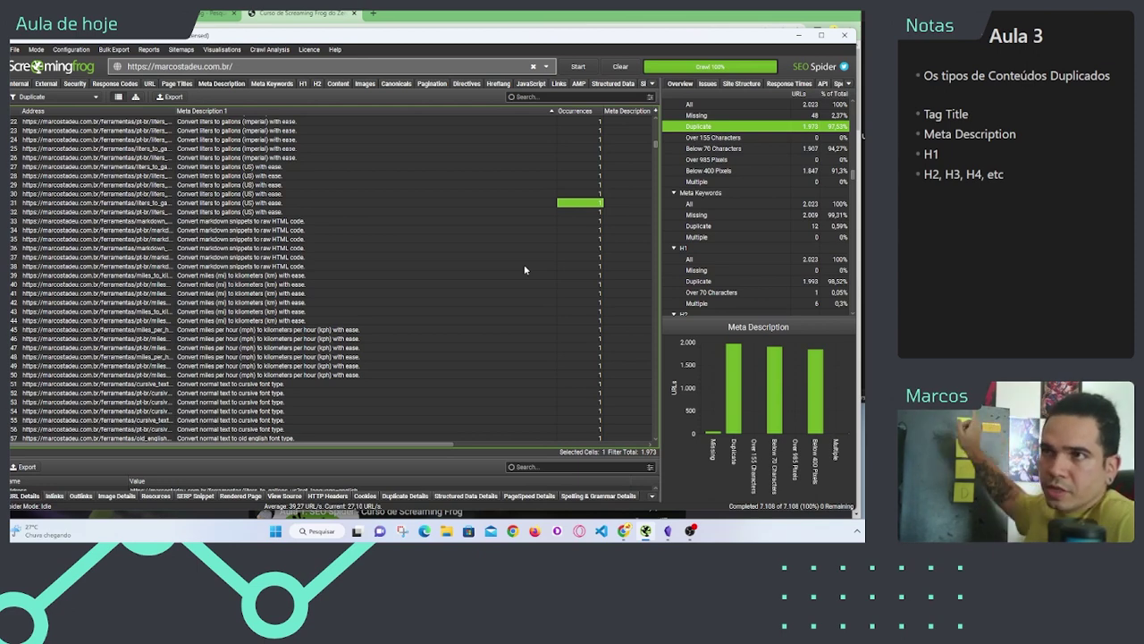
# Step: Display the Content data for all pages and highlight the URL addresses and their word counts
pyautogui.click(338, 83)
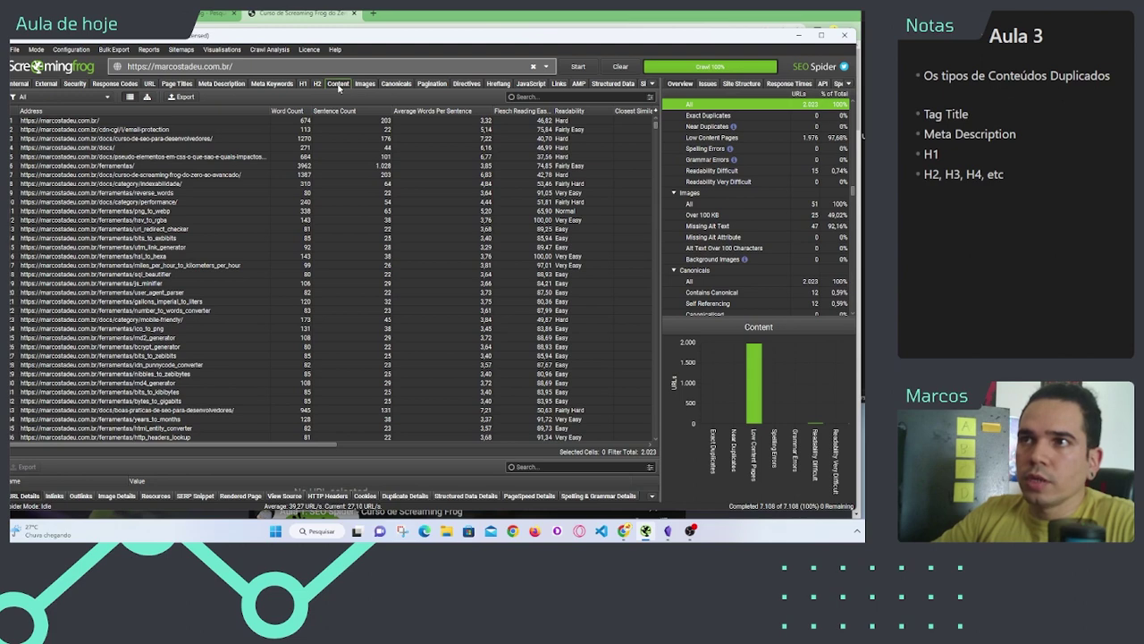
pyautogui.click(358, 156)
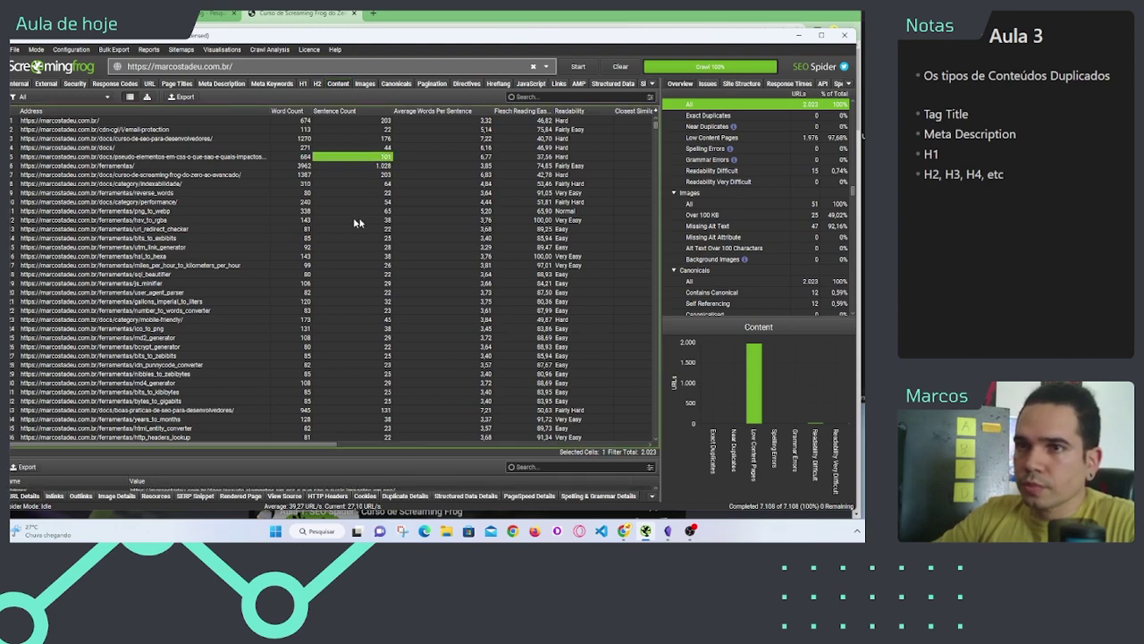
pyautogui.moveTo(228, 141); pyautogui.dragTo(228, 393)
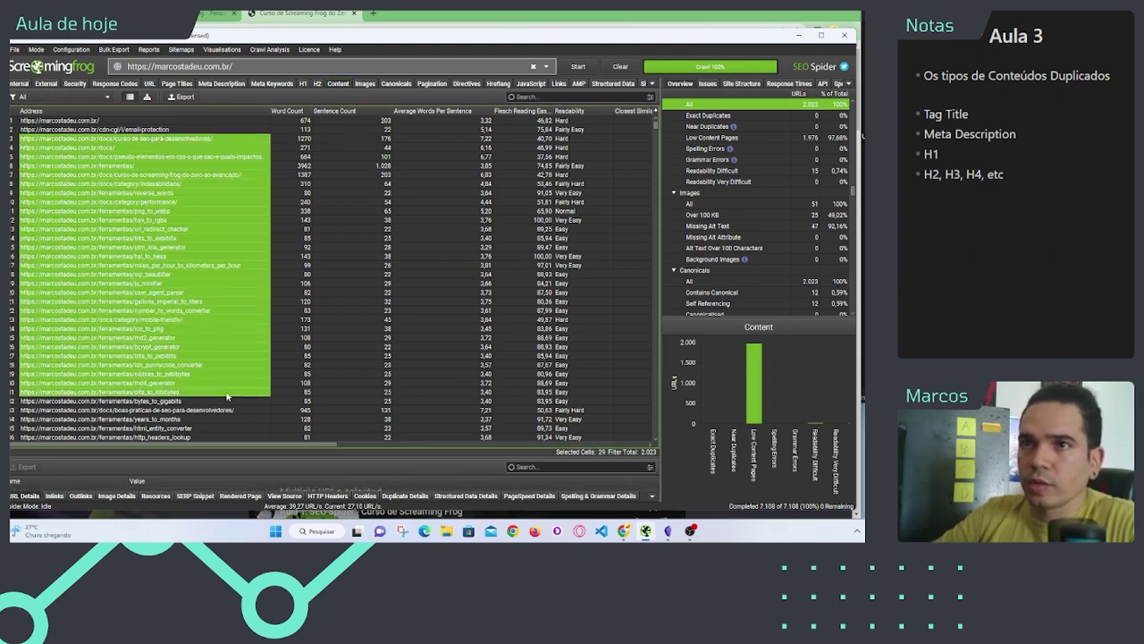
pyautogui.moveTo(289, 121); pyautogui.dragTo(310, 302)
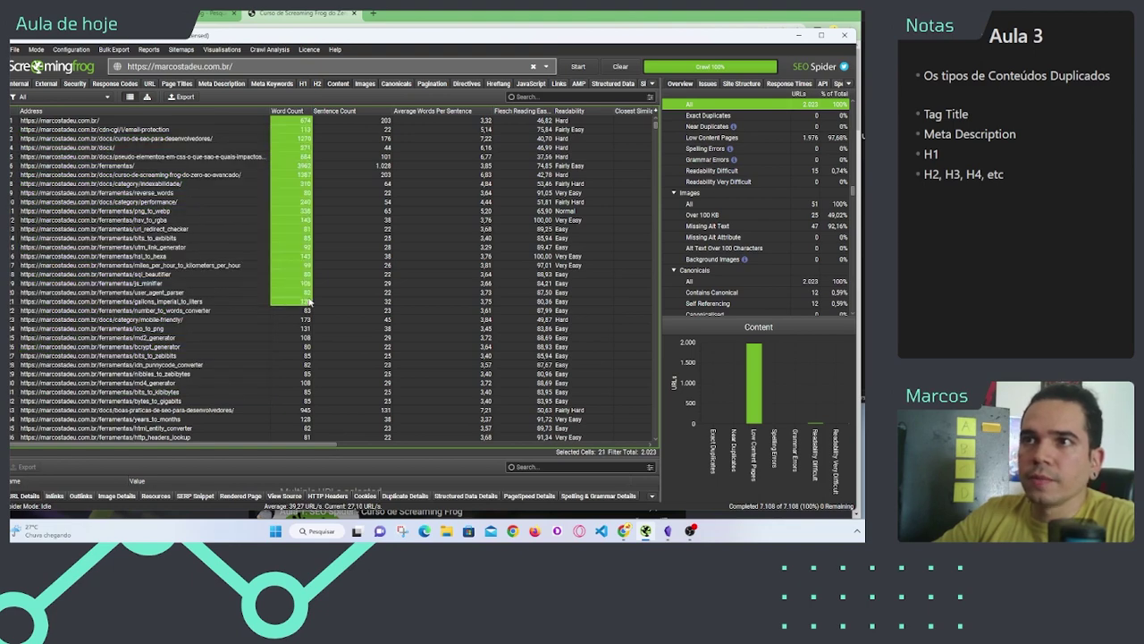
# Step: Sort the content table by Word Count in descending order and highlight the identical counts of the longest pages for comparison
pyautogui.click(297, 112)
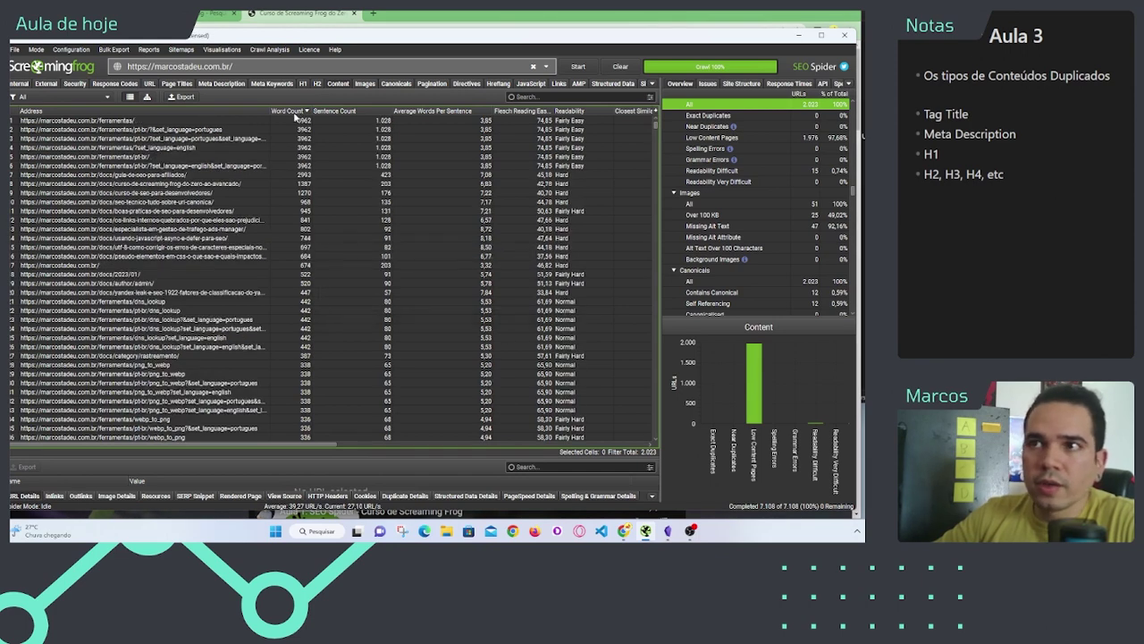
pyautogui.moveTo(297, 120); pyautogui.dragTo(305, 174)
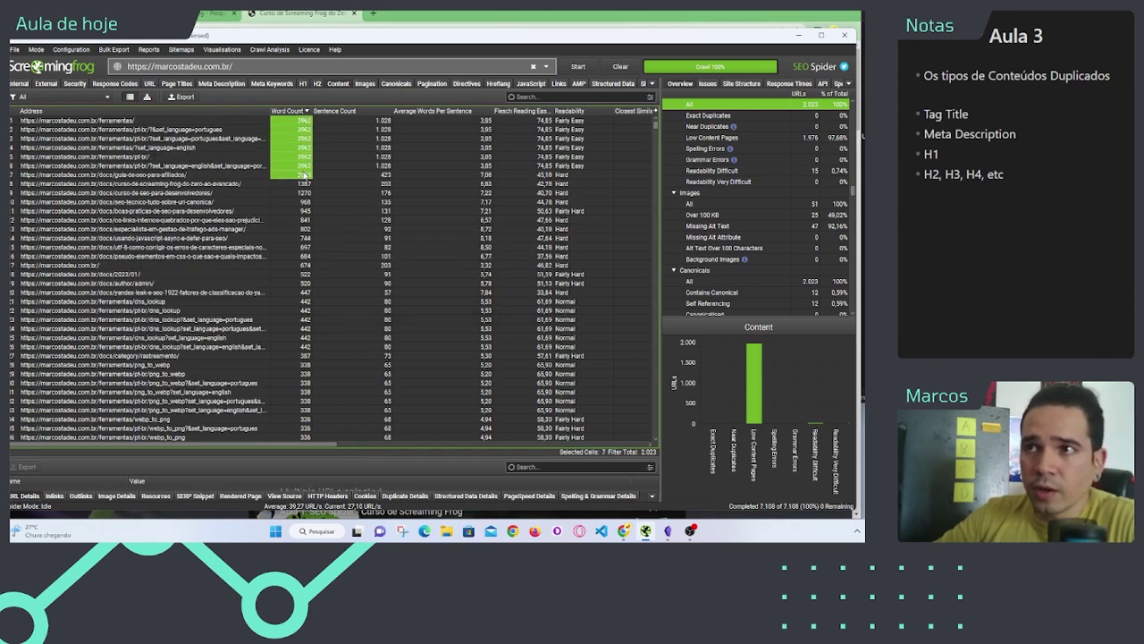
pyautogui.click(316, 211)
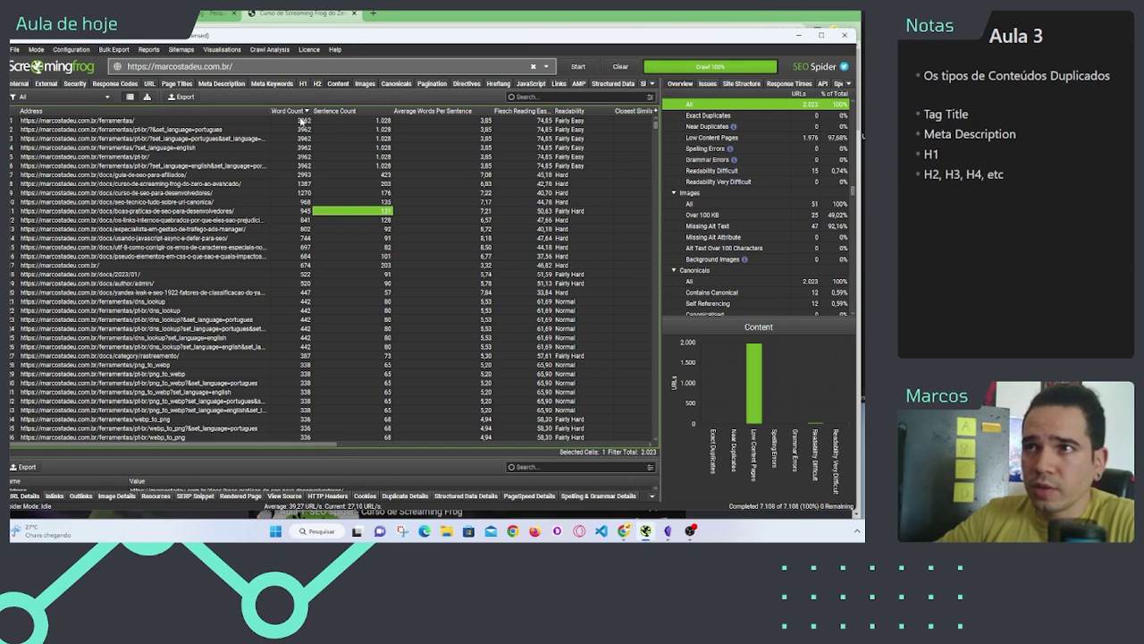
pyautogui.moveTo(302, 121); pyautogui.dragTo(306, 169)
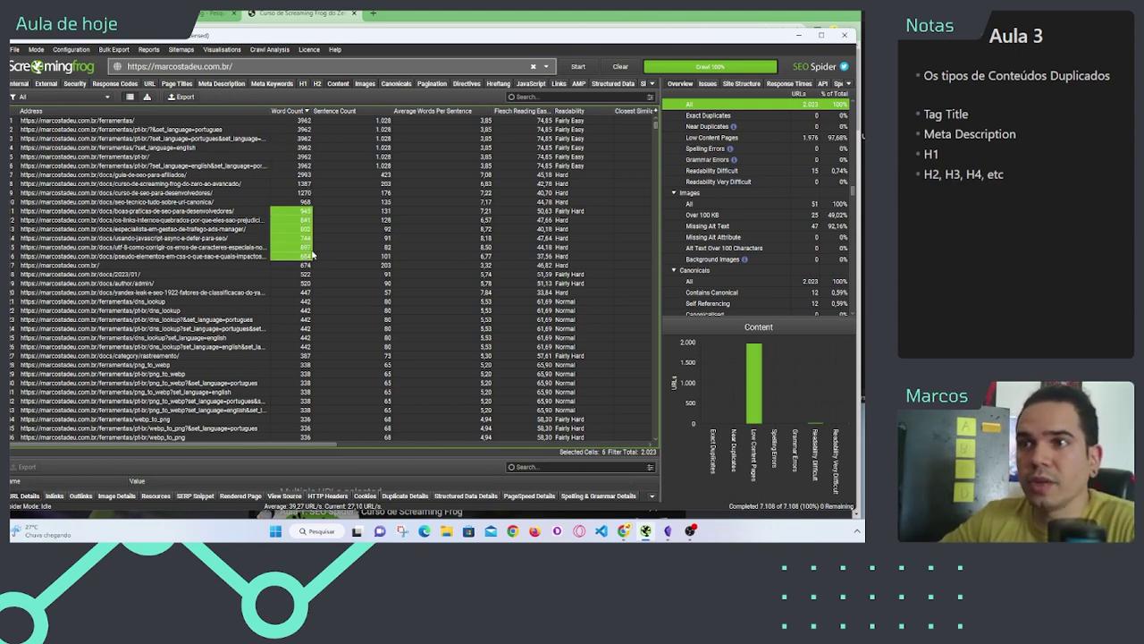
pyautogui.click(304, 355)
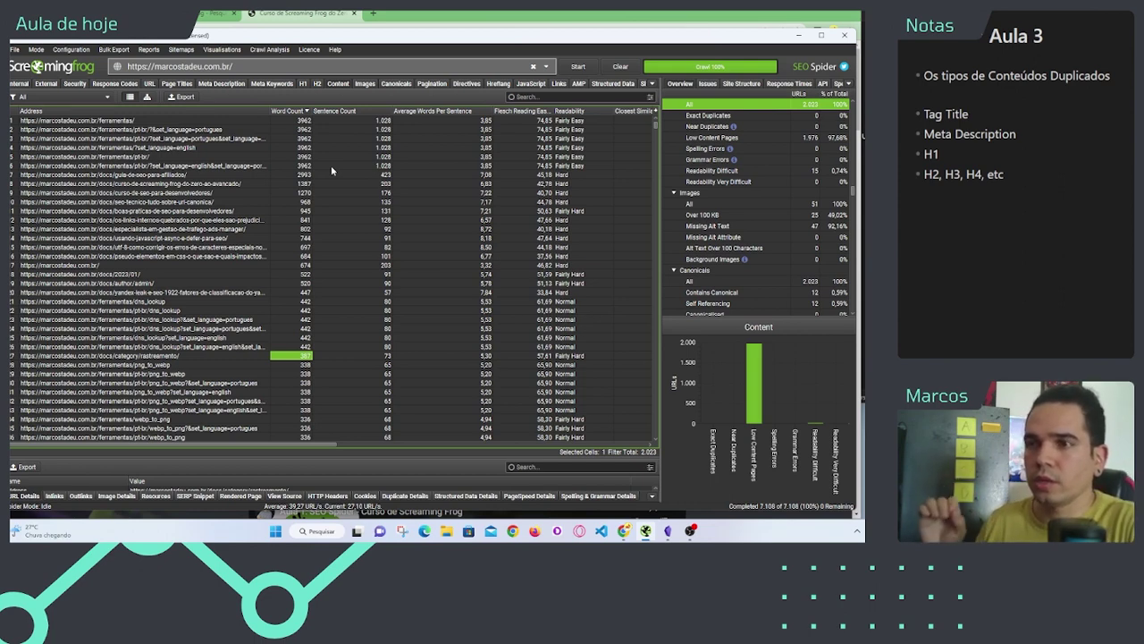
# Step: Filter the Content data to Exact Duplicates, then to Near Duplicates
pyautogui.click(107, 174)
pyautogui.click(65, 96)
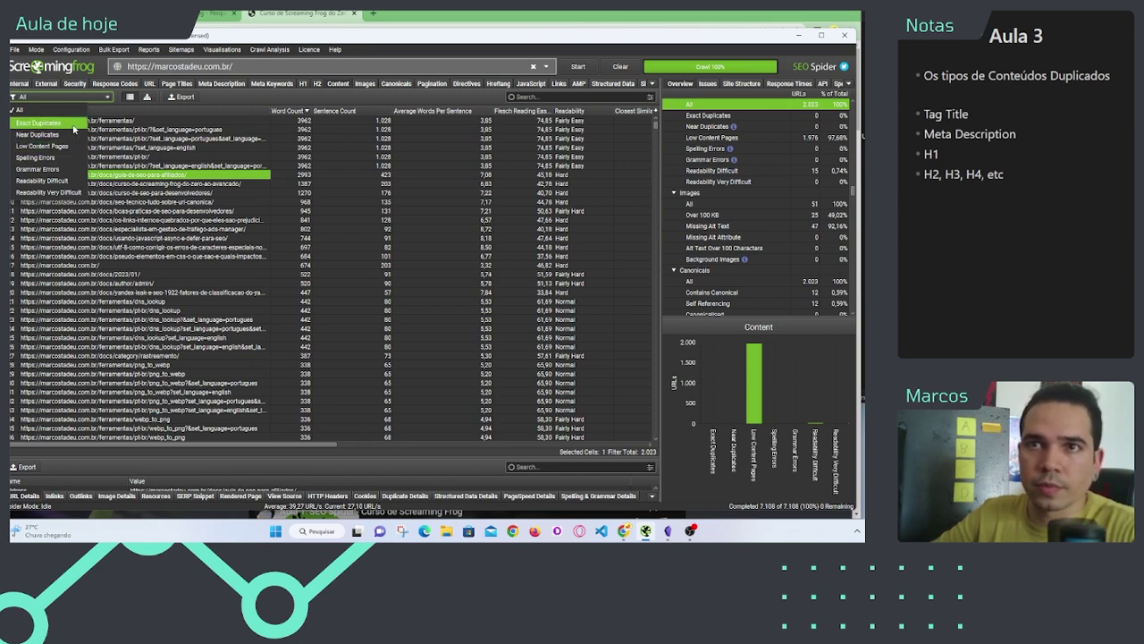
pyautogui.click(41, 122)
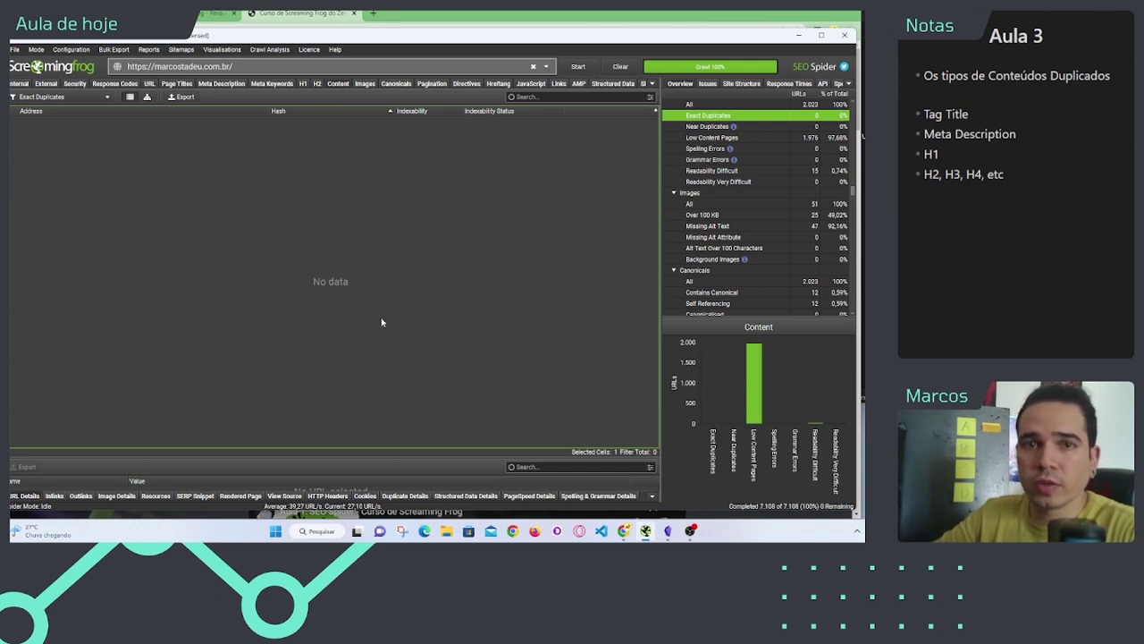
pyautogui.click(45, 97)
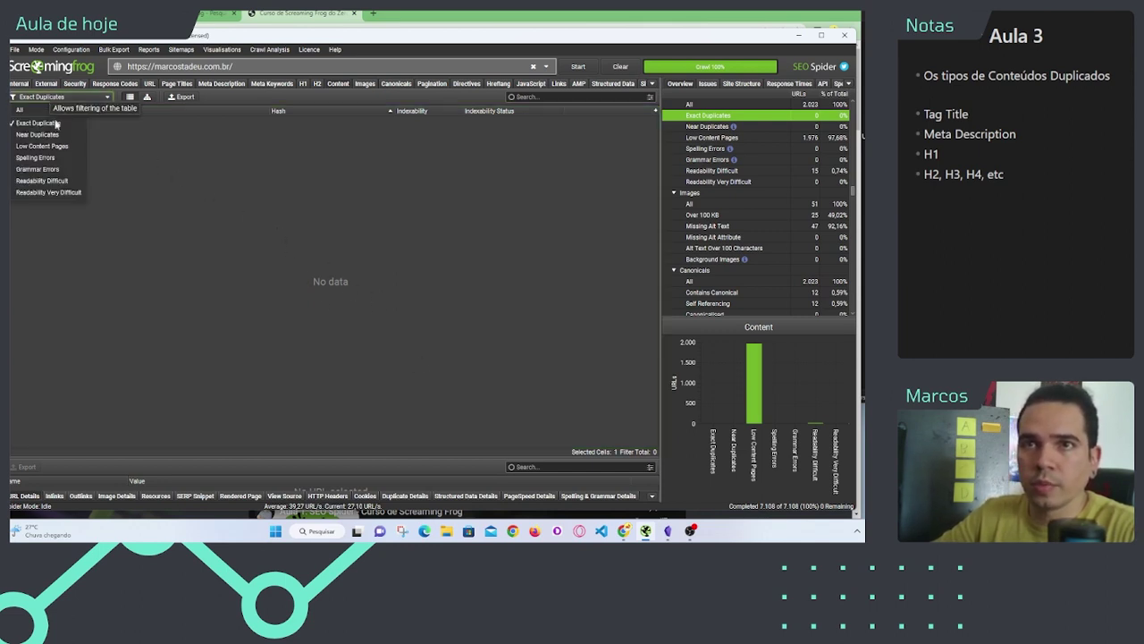
pyautogui.click(57, 137)
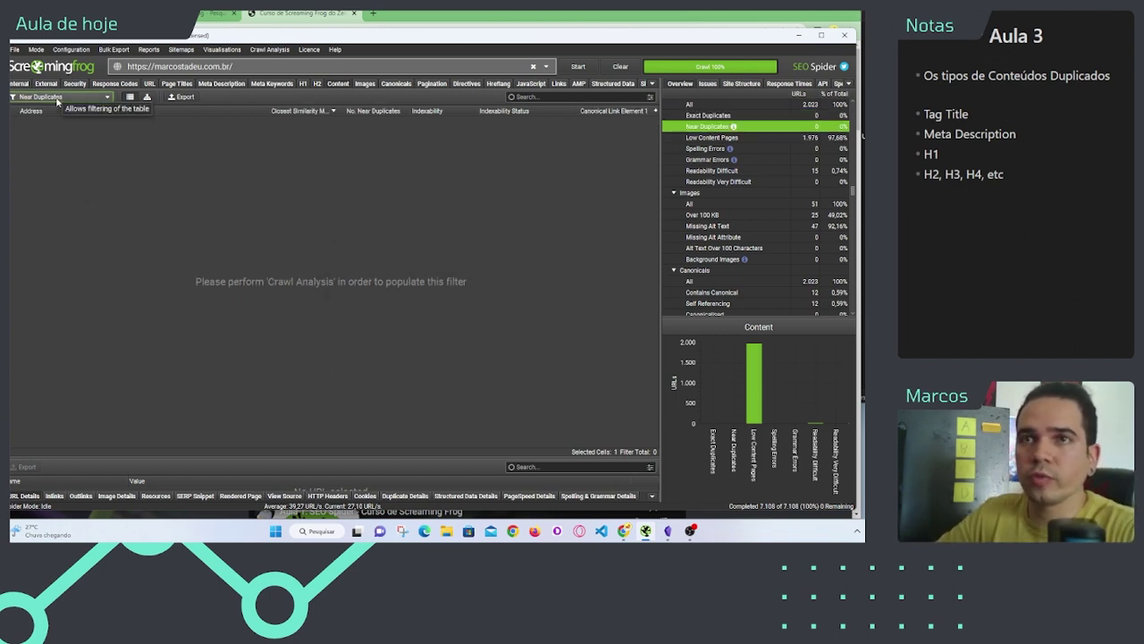
# Step: Reset the Content filter to All and highlight a group of page addresses
pyautogui.click(57, 99)
pyautogui.click(36, 109)
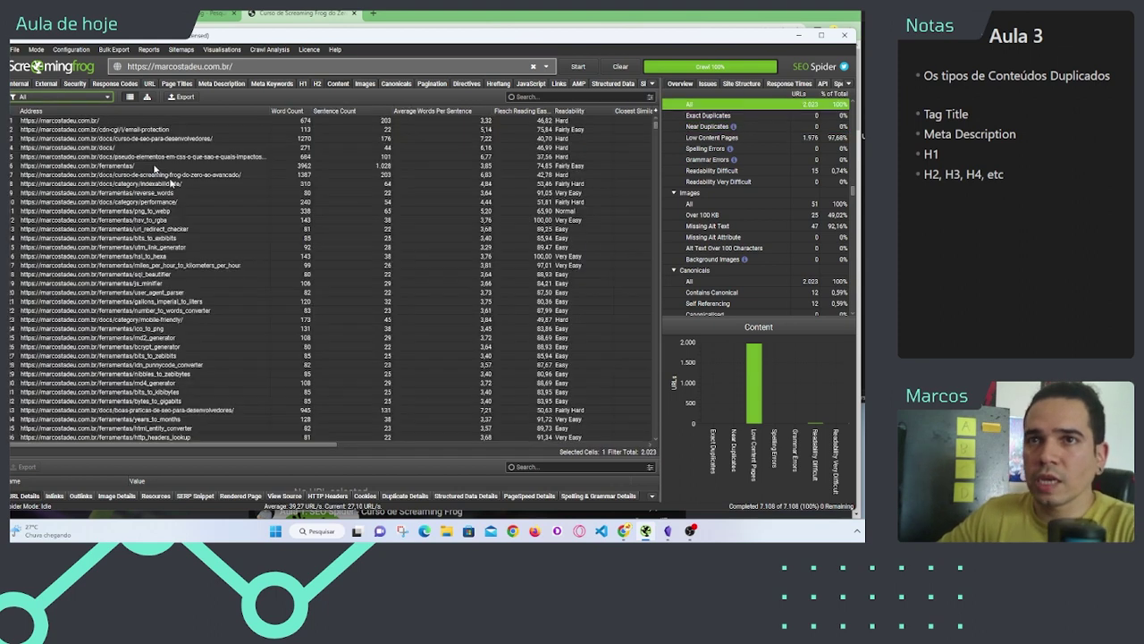
pyautogui.click(190, 210)
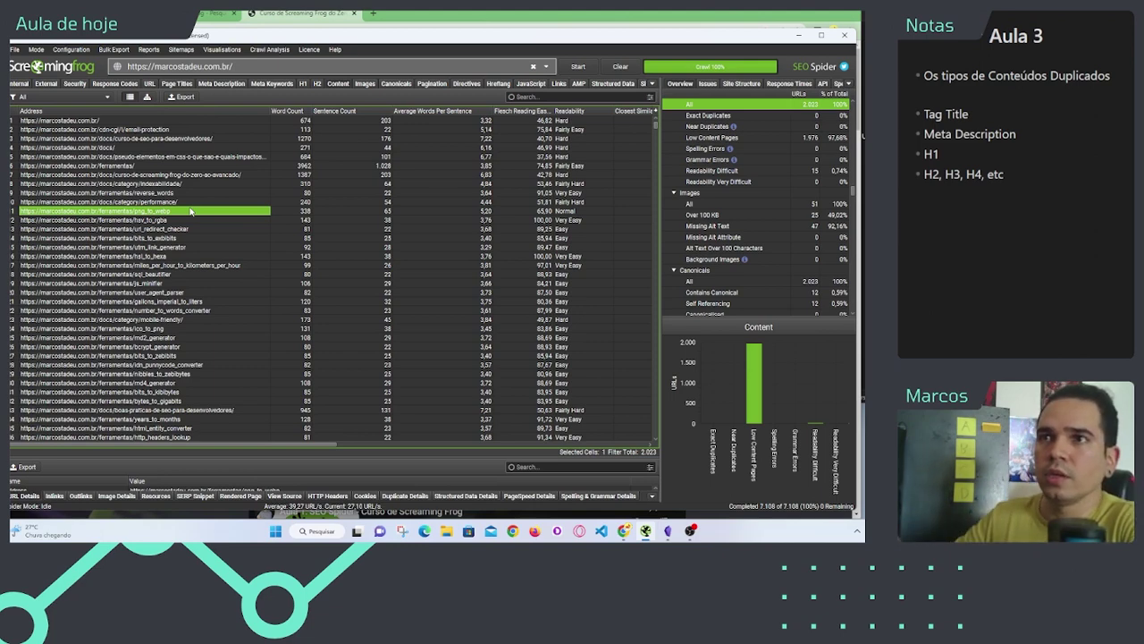
pyautogui.moveTo(168, 157); pyautogui.dragTo(175, 247)
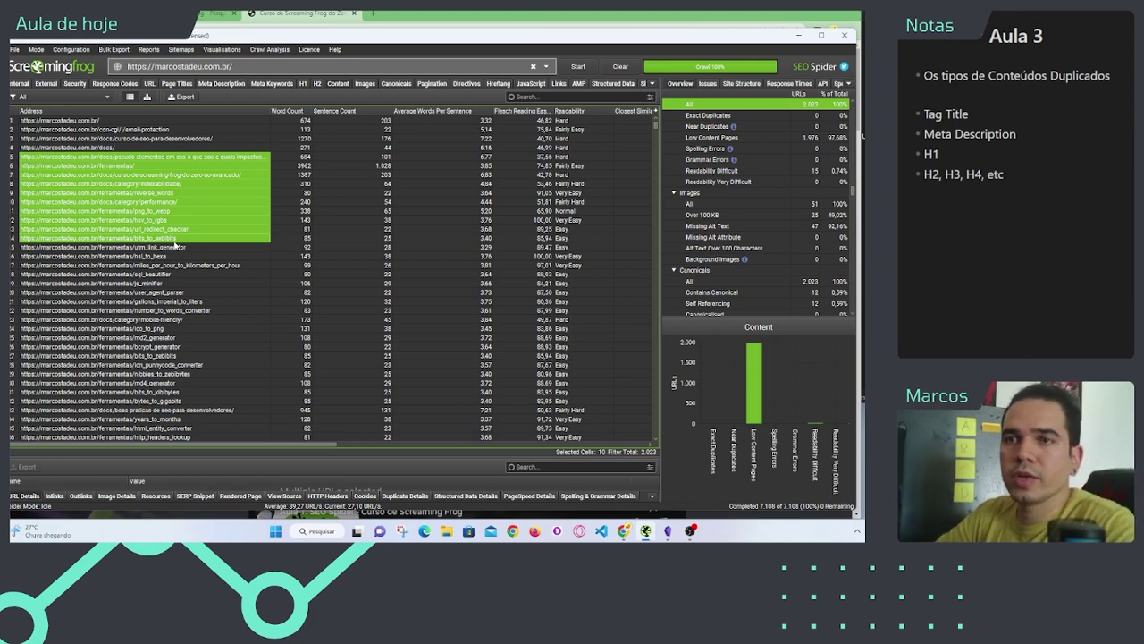
# Step: Sort all pages by Word Count in descending order again and highlight the counts around the dns_lookup pages for comparison
pyautogui.click(284, 129)
pyautogui.click(293, 111)
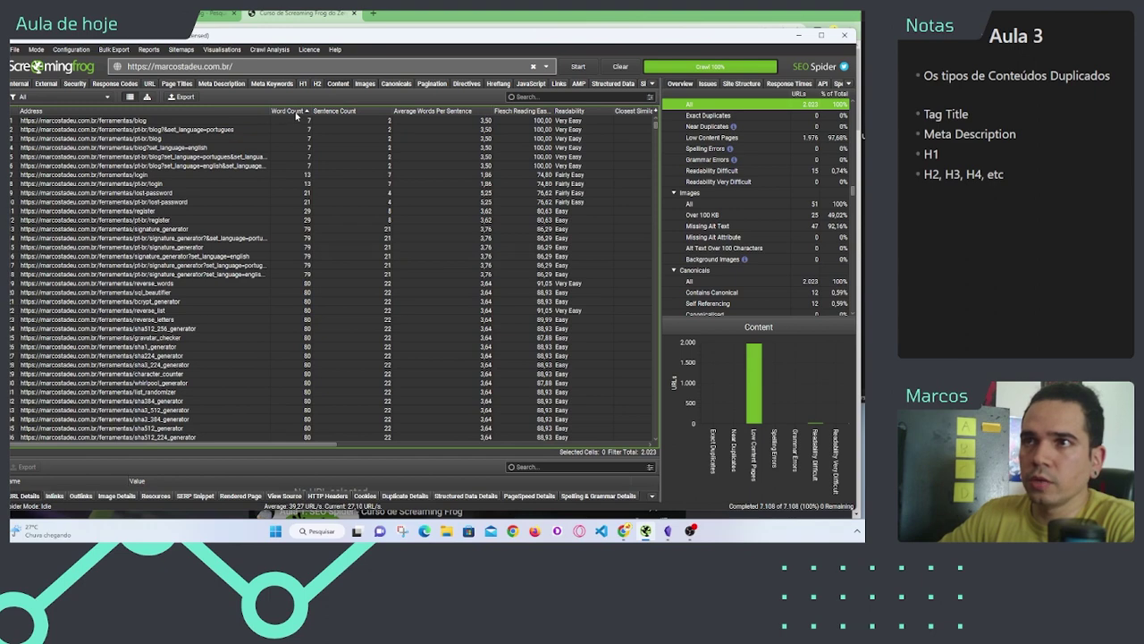
pyautogui.click(294, 111)
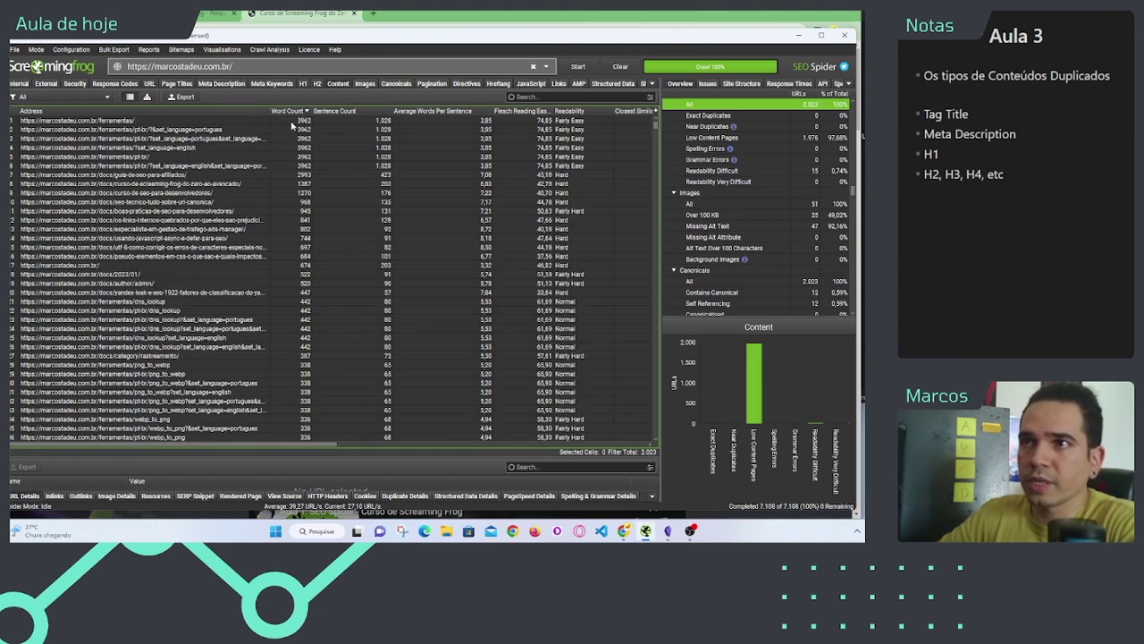
pyautogui.moveTo(292, 125); pyautogui.dragTo(298, 341)
pyautogui.click(297, 337)
pyautogui.moveTo(300, 282); pyautogui.dragTo(307, 340)
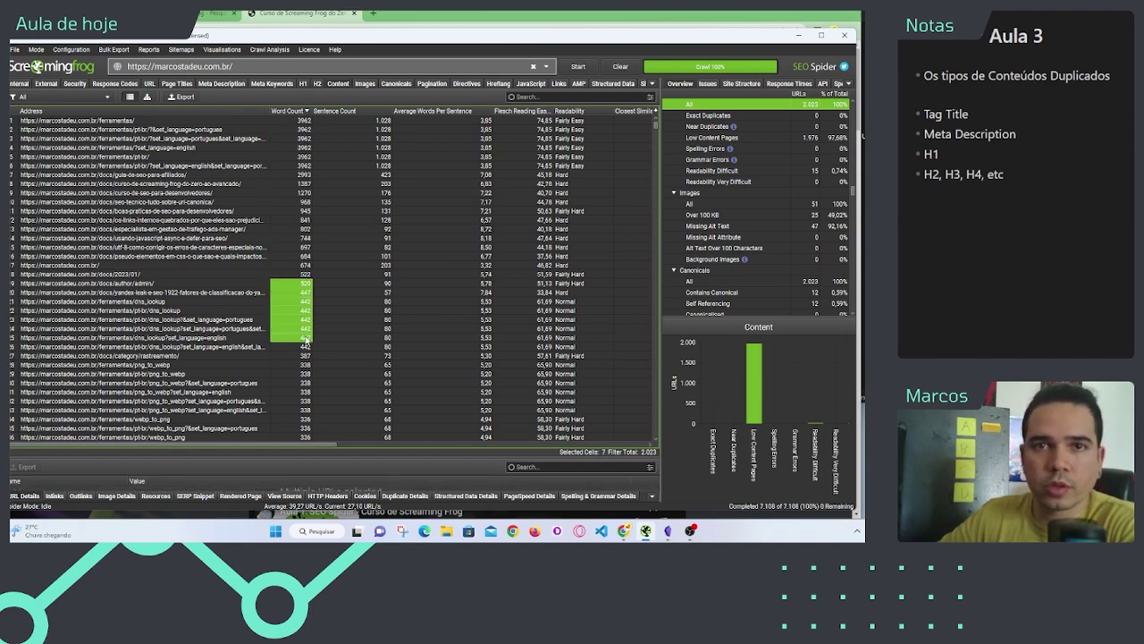
pyautogui.click(332, 274)
pyautogui.click(304, 256)
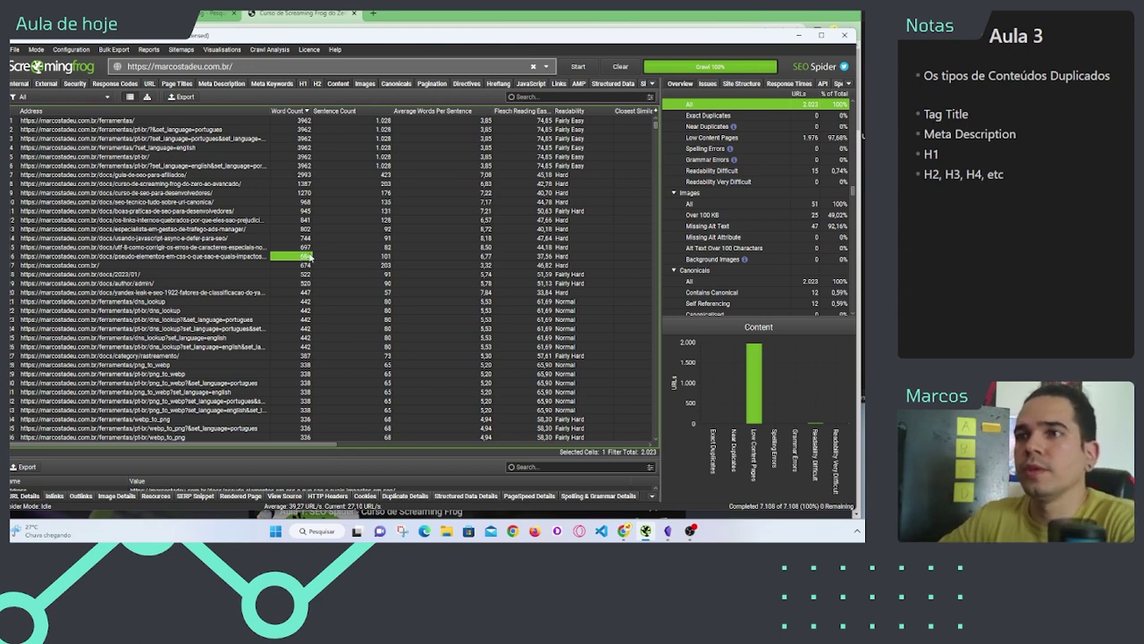
pyautogui.click(336, 174)
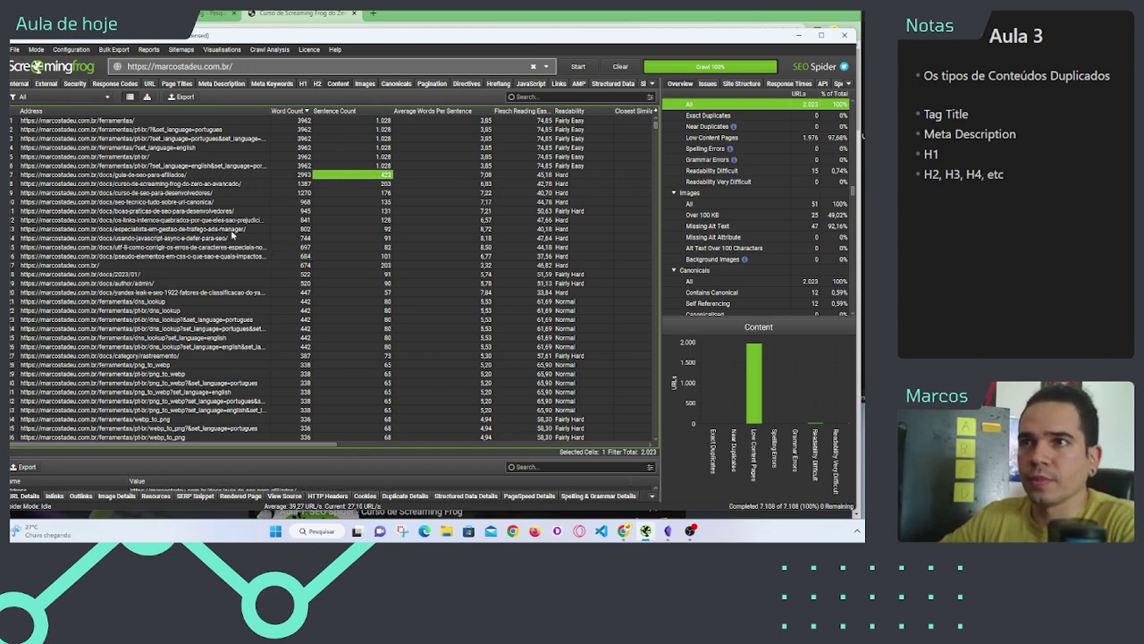